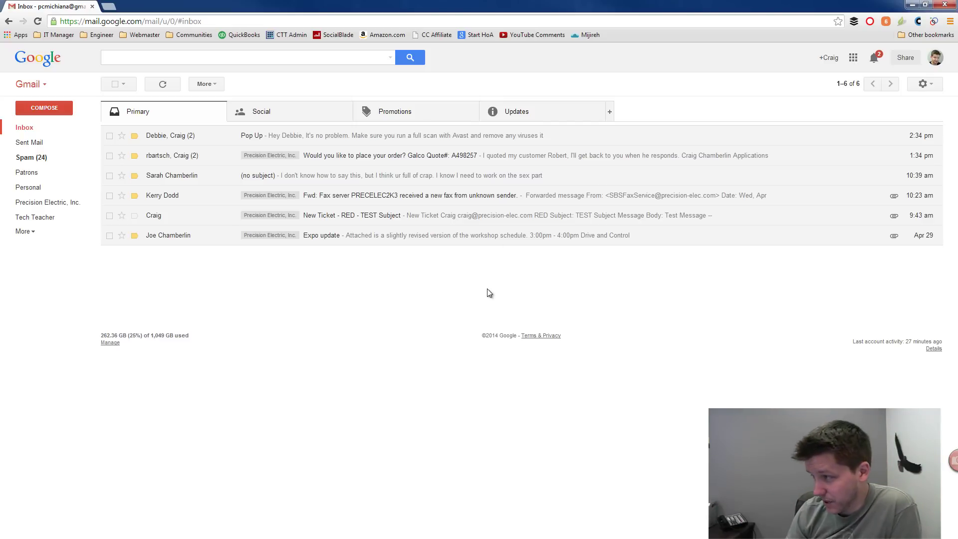
Step: Open Settings > Accounts and Import and start 'Add a POP3 mail account you own'
click(922, 84)
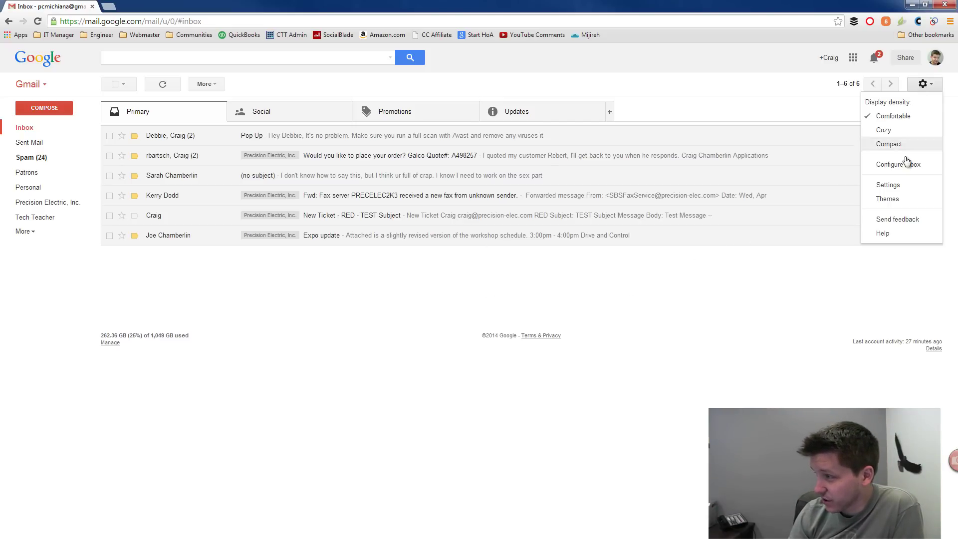
click(890, 185)
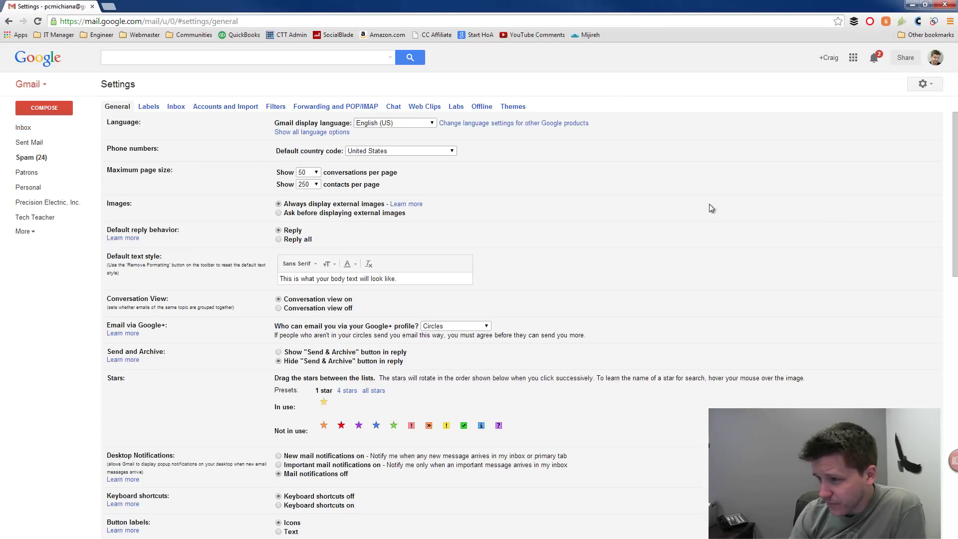
click(225, 106)
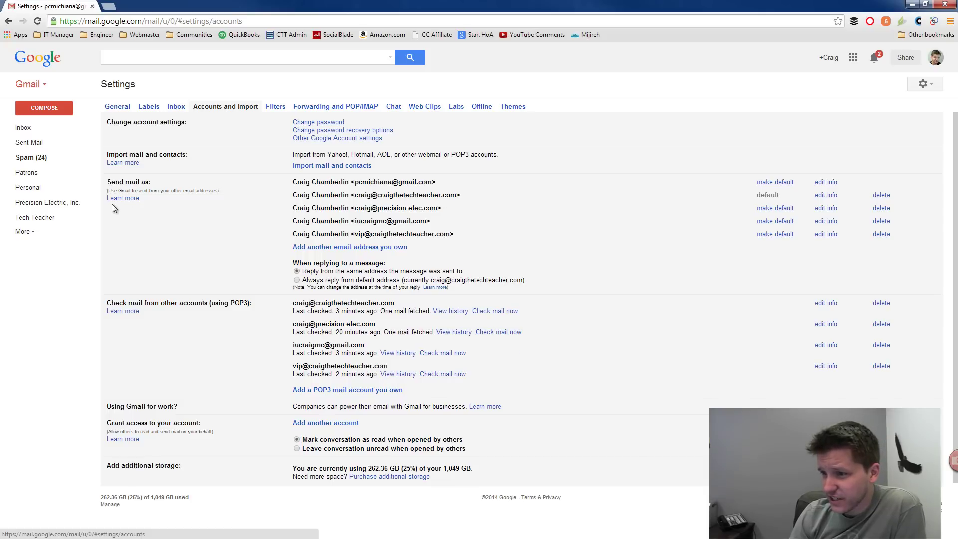
drag(131, 181, 150, 183)
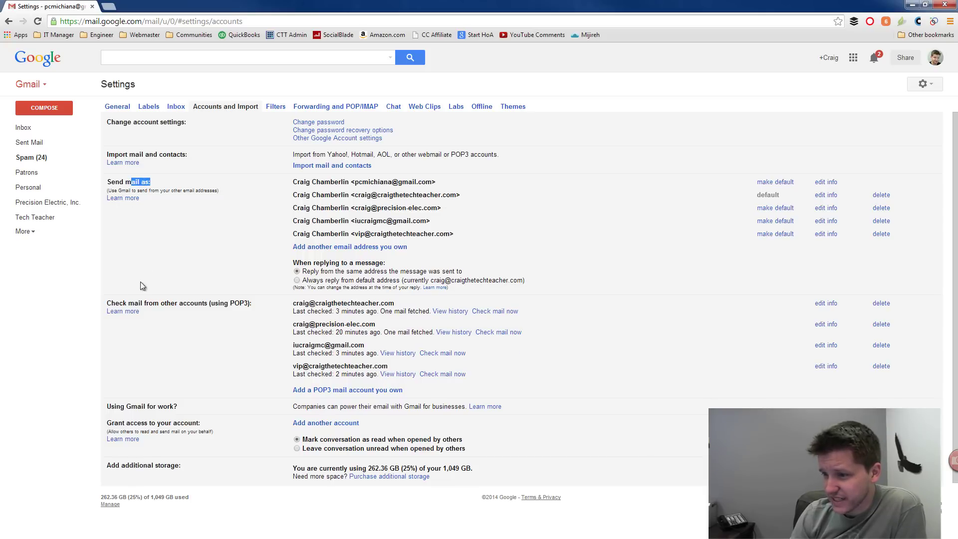
drag(107, 304, 249, 302)
click(267, 320)
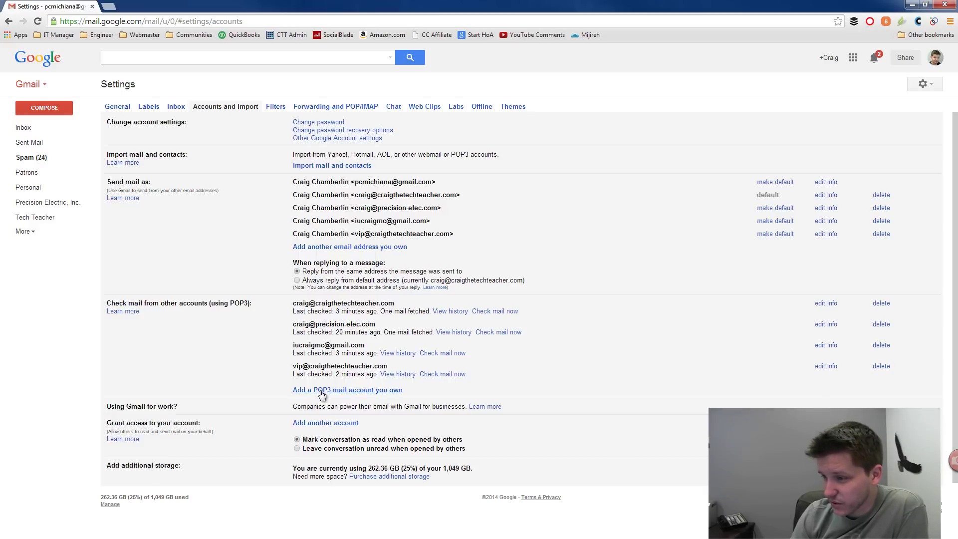
click(321, 392)
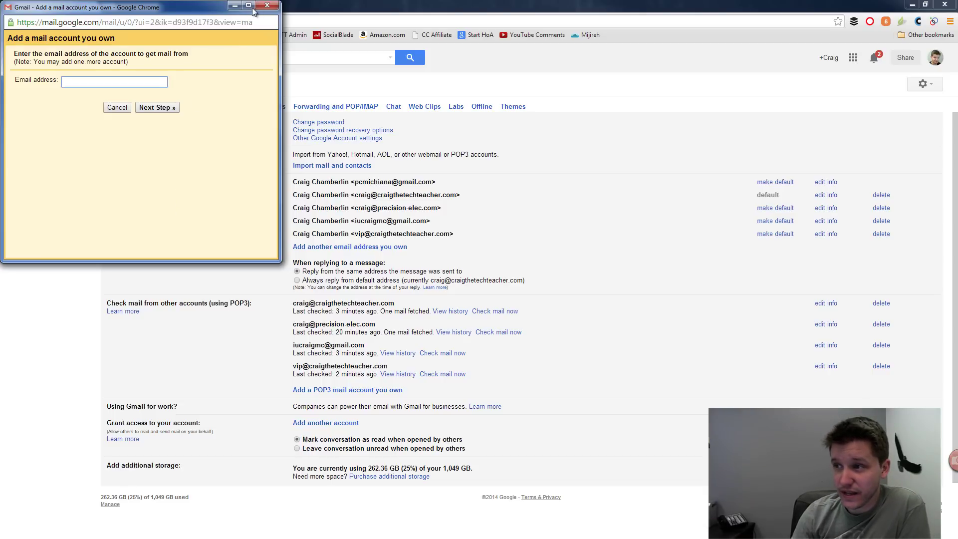
Step: Close the 'Add a mail account you own' window and go back to the Primary inbox
click(267, 5)
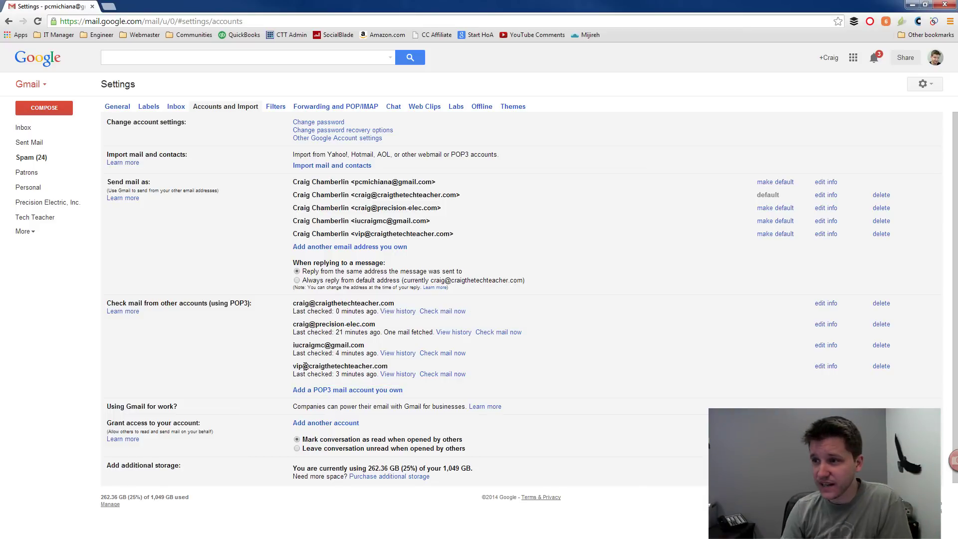
click(35, 128)
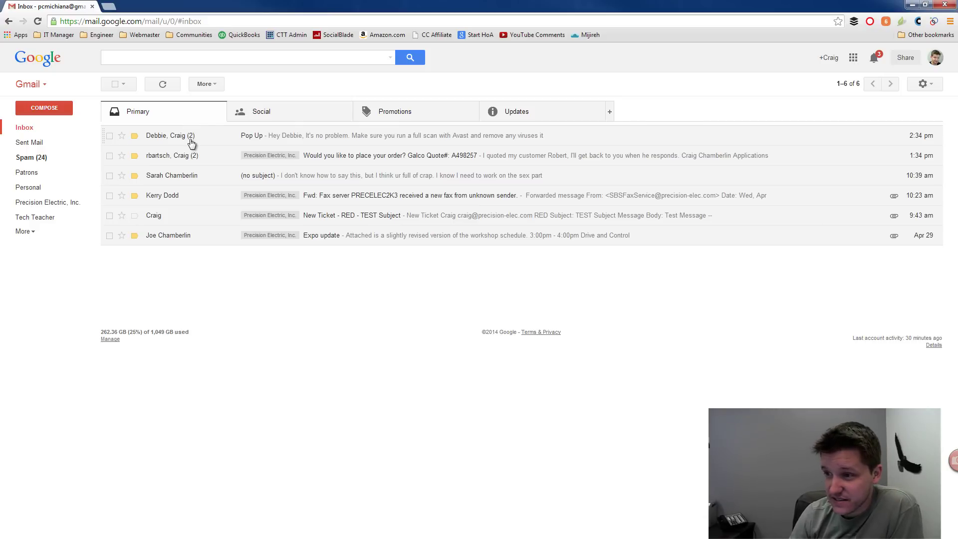
click(266, 112)
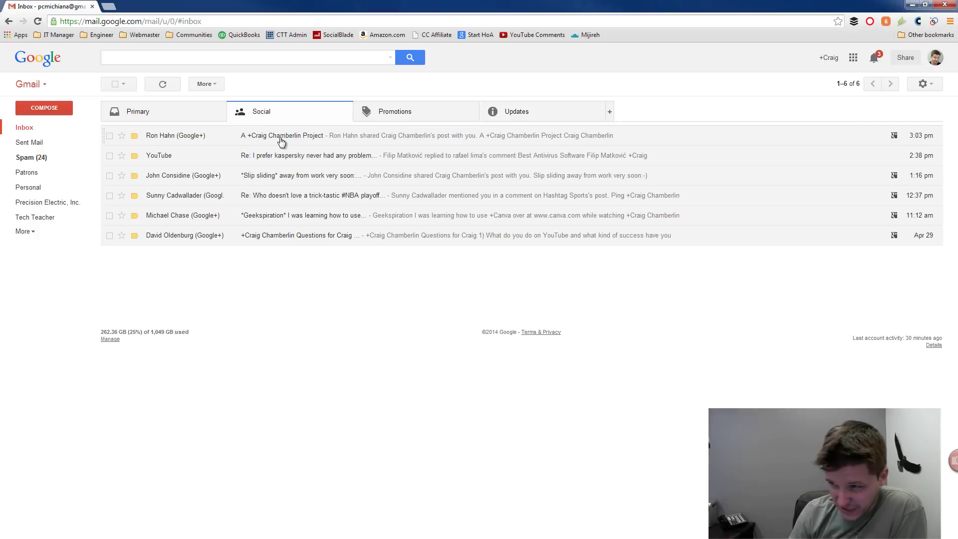
drag(281, 142, 174, 116)
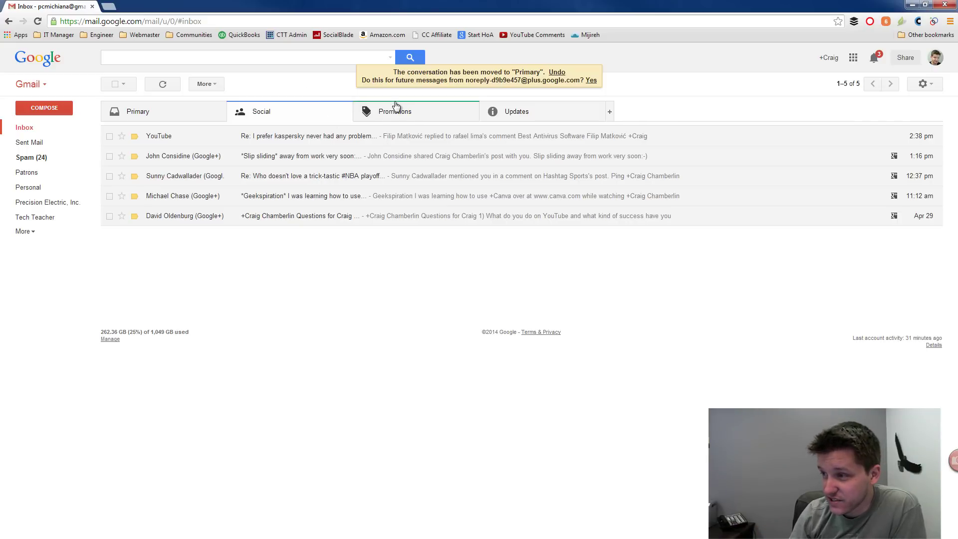
click(556, 73)
click(433, 115)
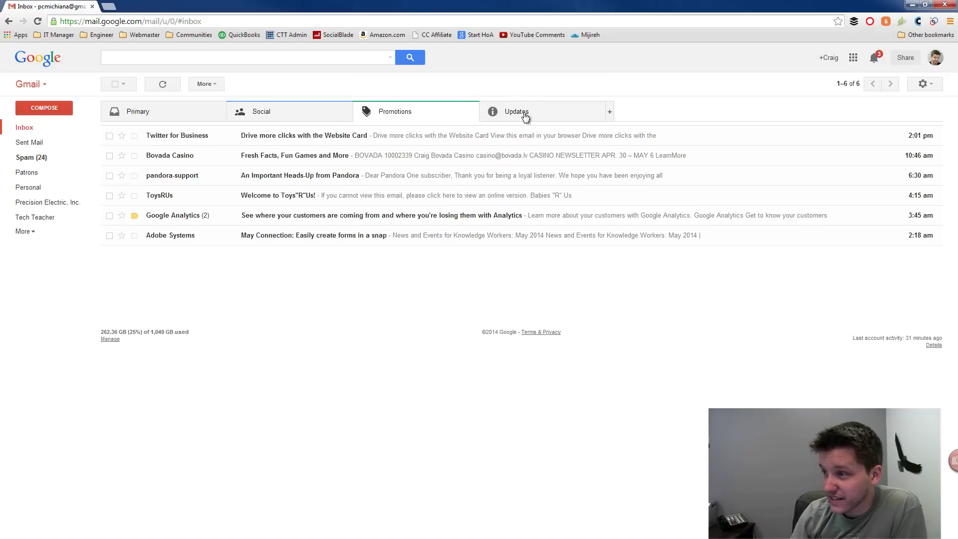
click(527, 115)
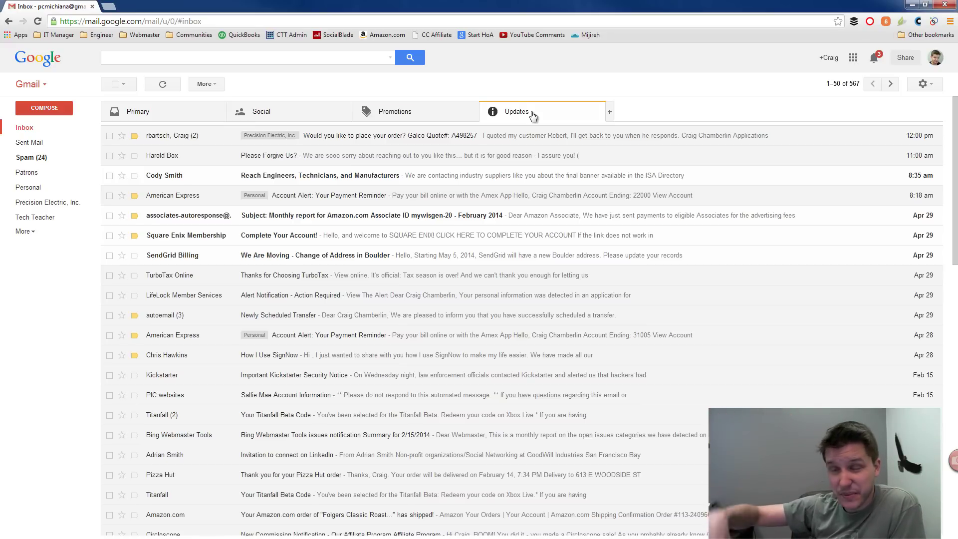
click(390, 111)
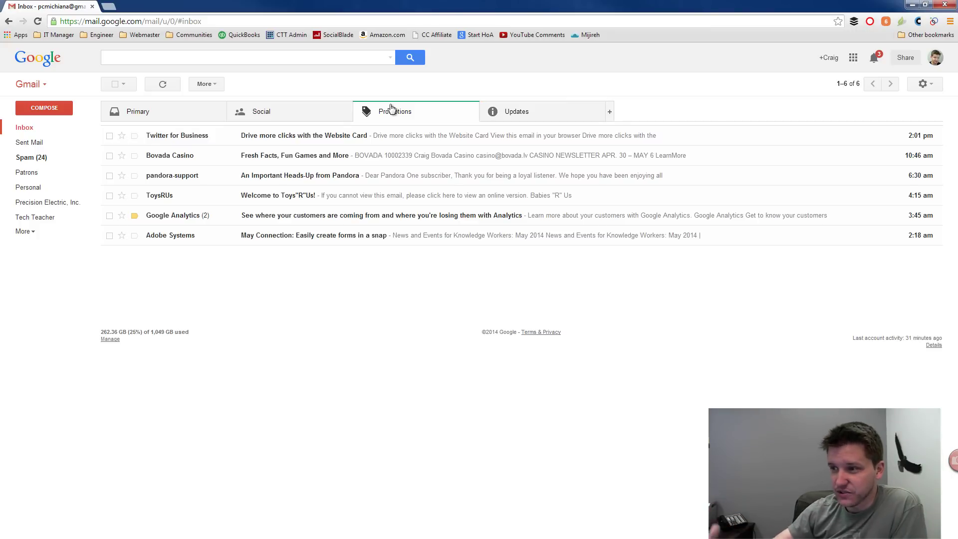
click(295, 105)
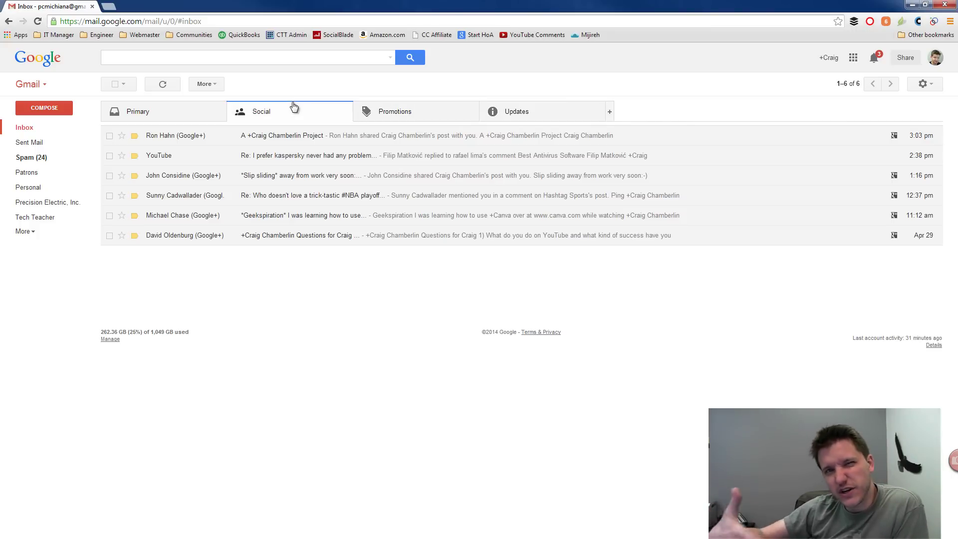
click(154, 117)
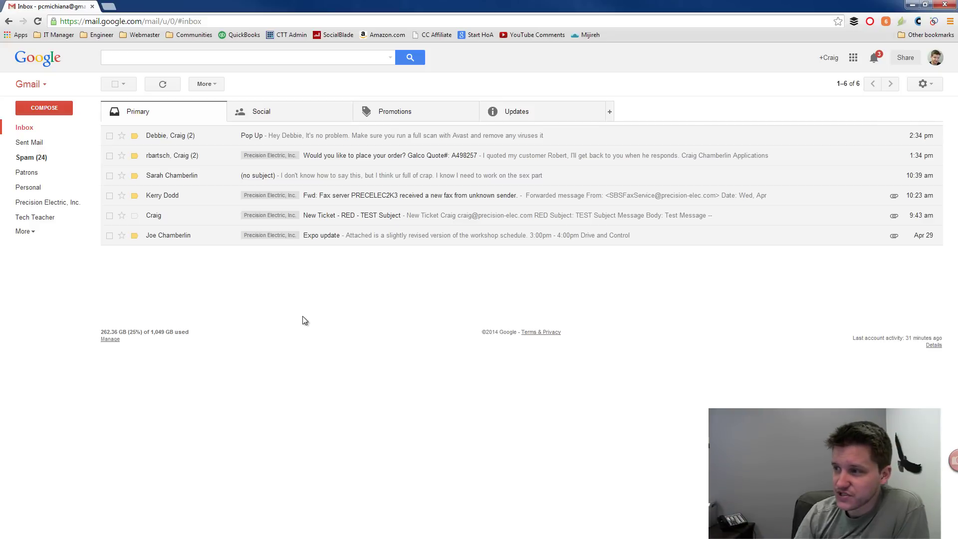
click(610, 115)
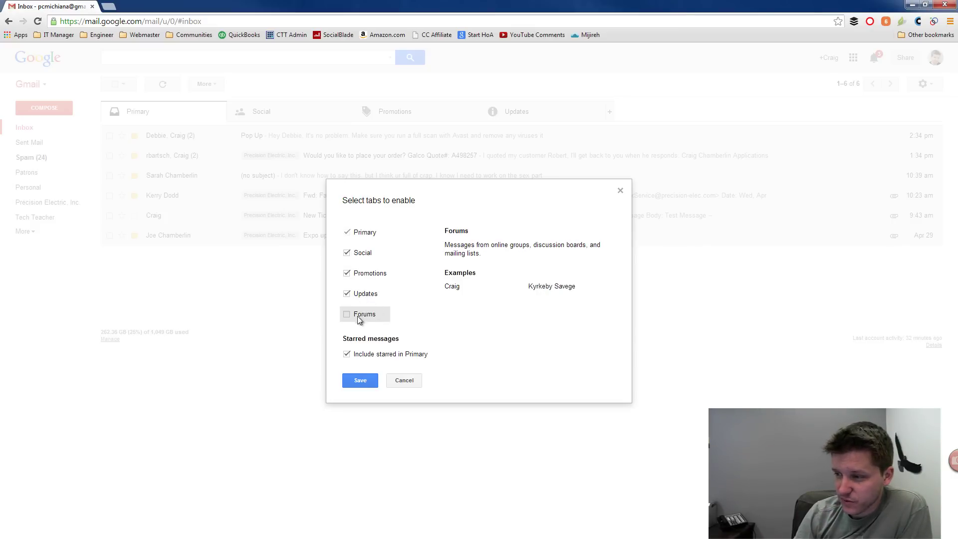
click(395, 380)
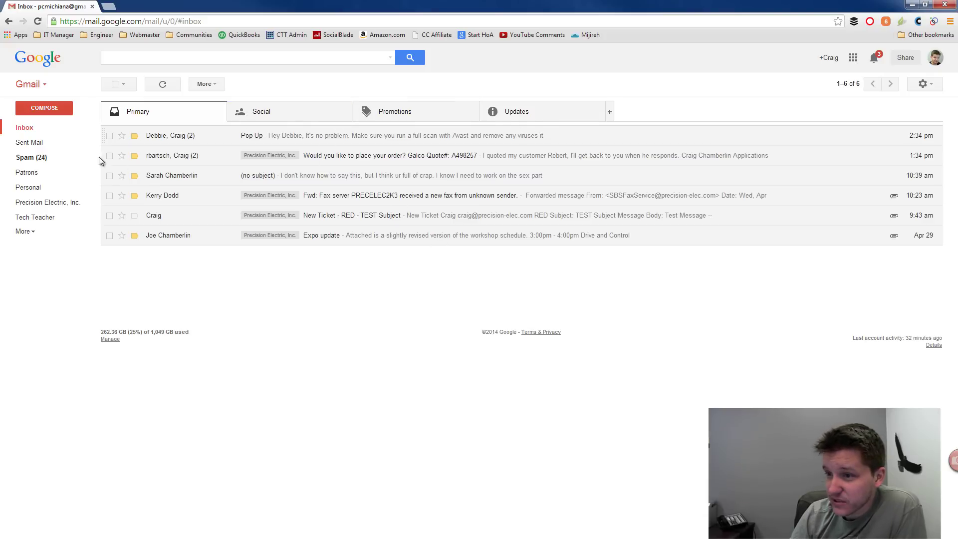
Step: Expand the sidebar with More to list every label, then bring up the settings gear menu
click(25, 232)
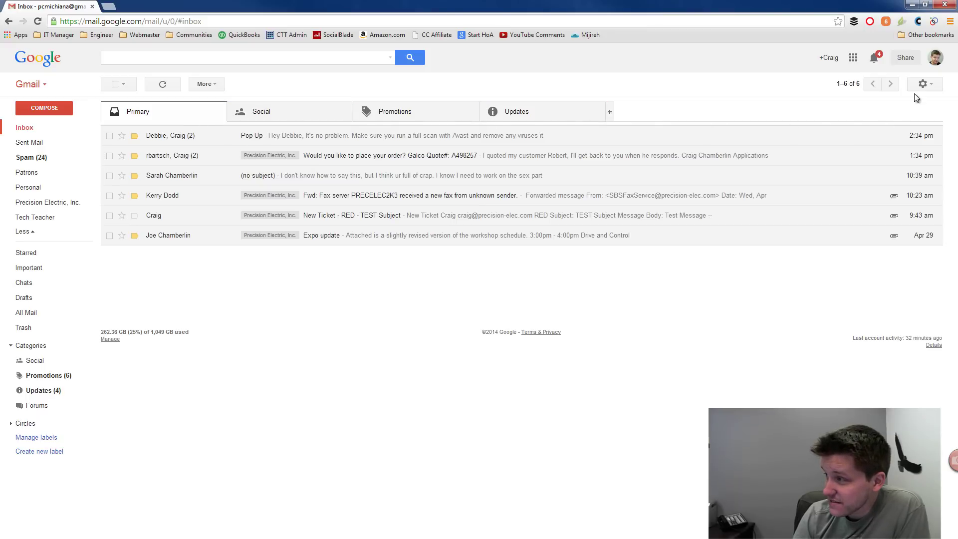
click(930, 86)
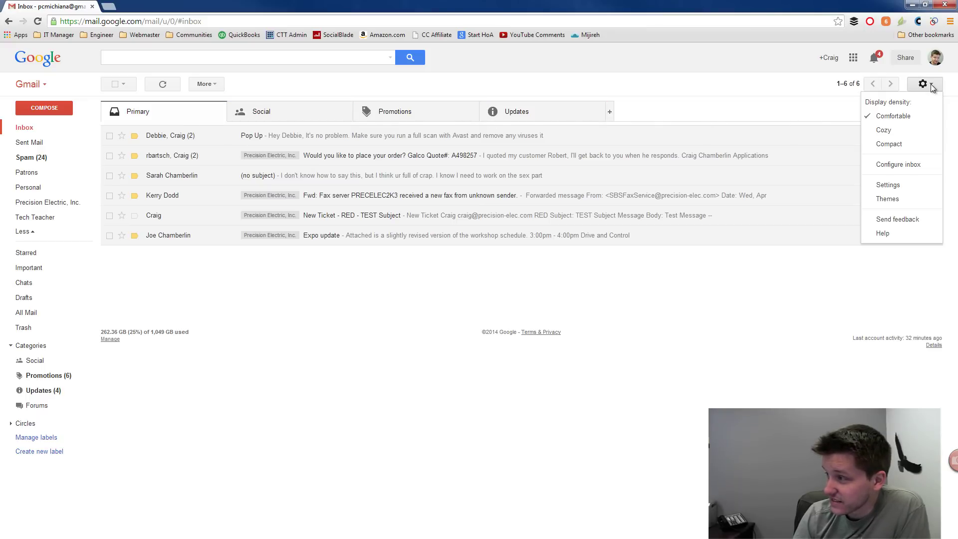
Step: Open the Labels settings tab and try Sent Mail's hide and show toggles, leaving it shown
click(915, 186)
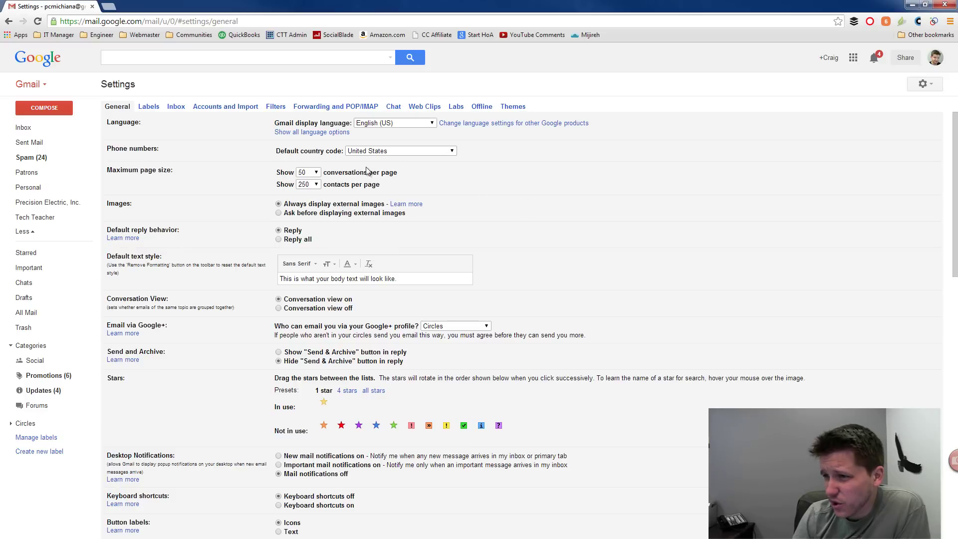
click(149, 107)
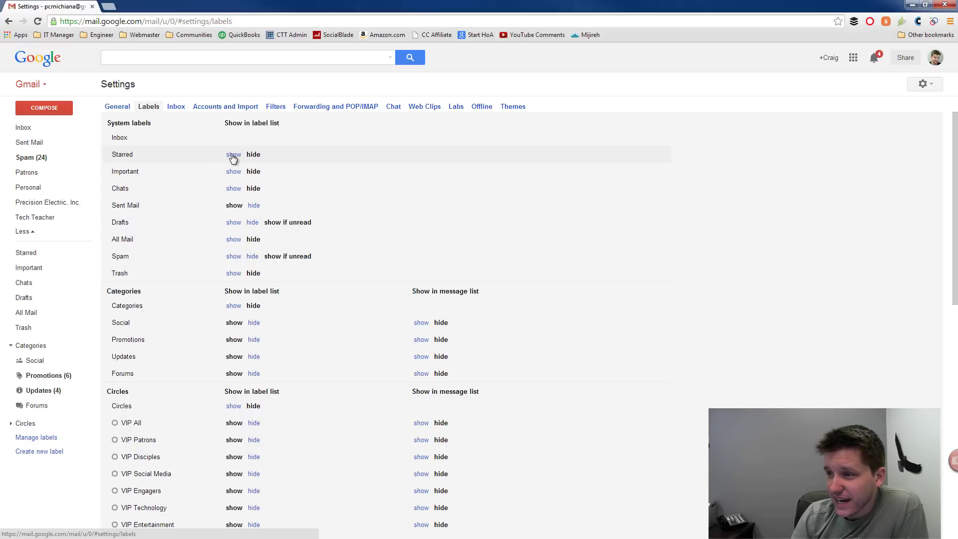
click(253, 205)
click(234, 206)
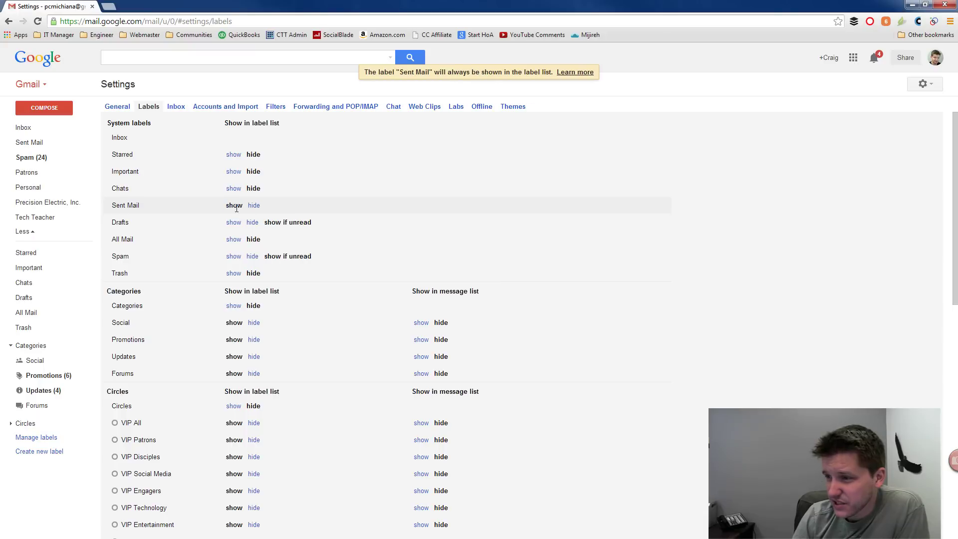
click(254, 206)
click(234, 205)
Step: Try Social's hide and show toggles, then hide the Categories group from the label list
scroll(280, 279, down, 1)
scroll(282, 278, down, 1)
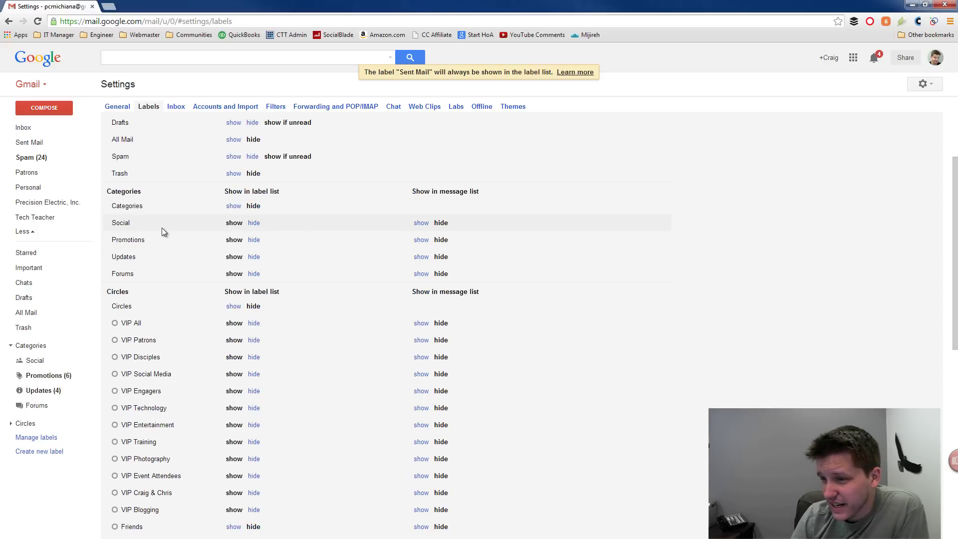
click(252, 223)
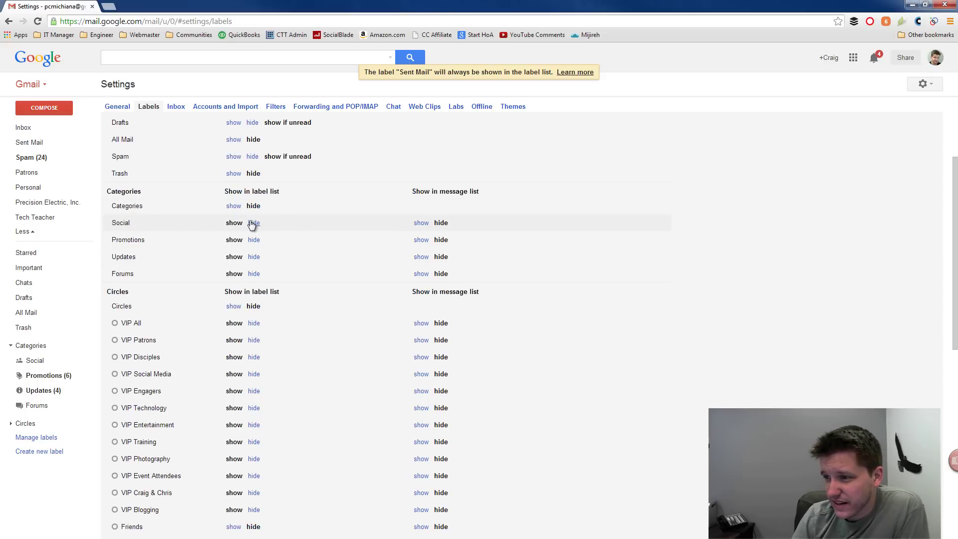
click(234, 222)
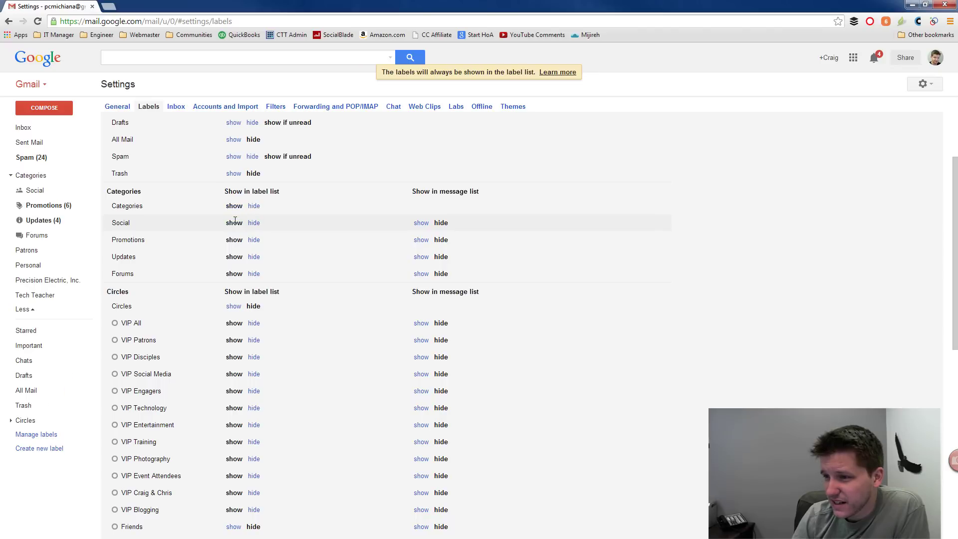
click(254, 222)
click(237, 223)
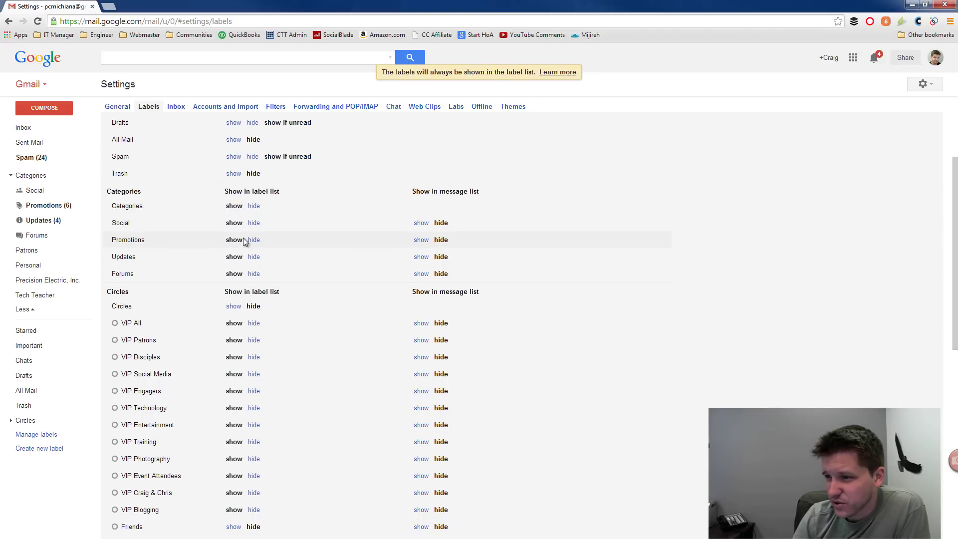
click(253, 206)
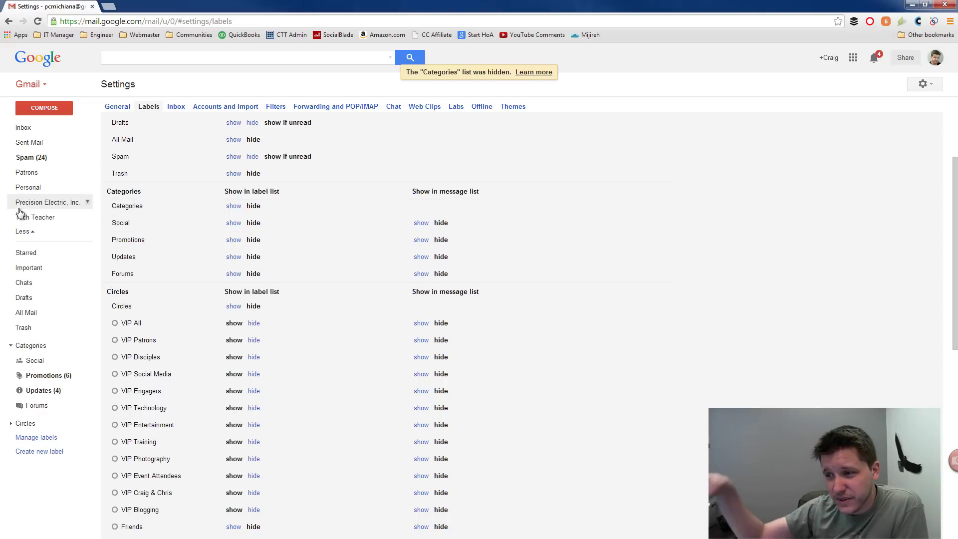
Step: Scroll through the Labels settings, then return to the Primary inbox
scroll(320, 280, down, 2)
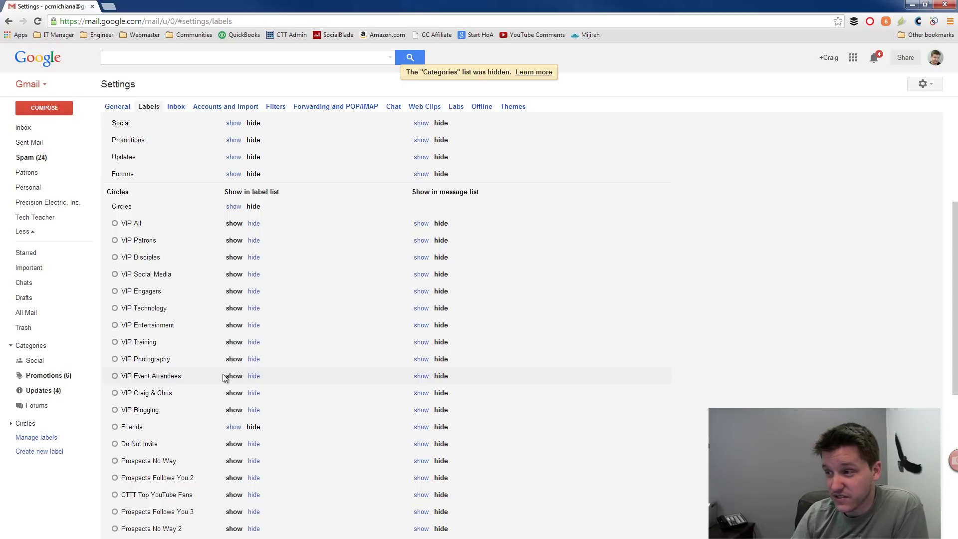
scroll(225, 376, down, 4)
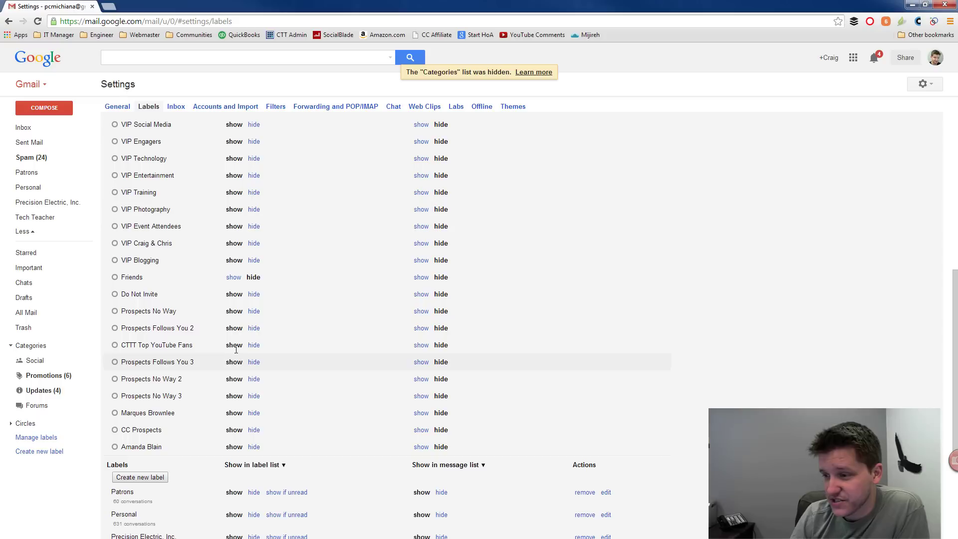
scroll(241, 348, down, 3)
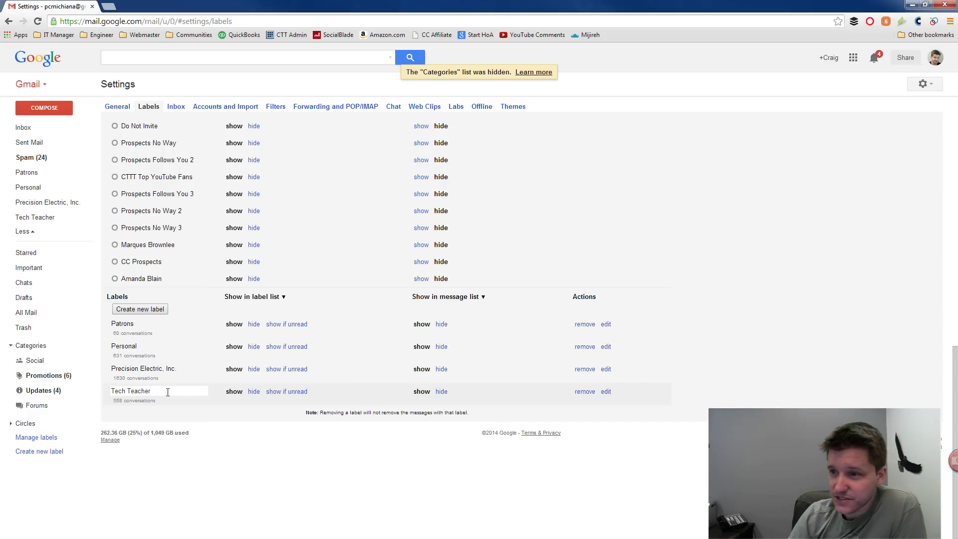
click(23, 127)
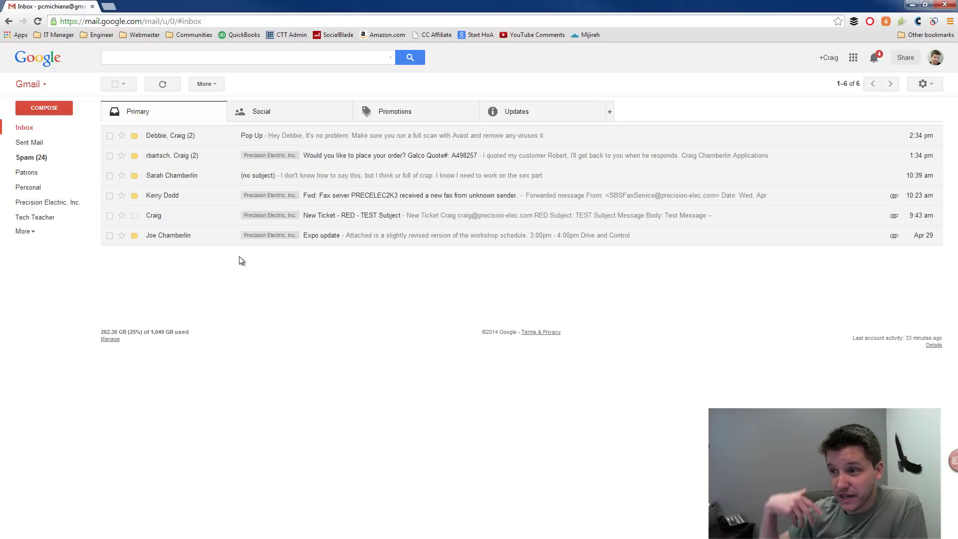
Step: Open the Pop Up conversation and choose 'Filter messages like this' on the reply message
click(246, 136)
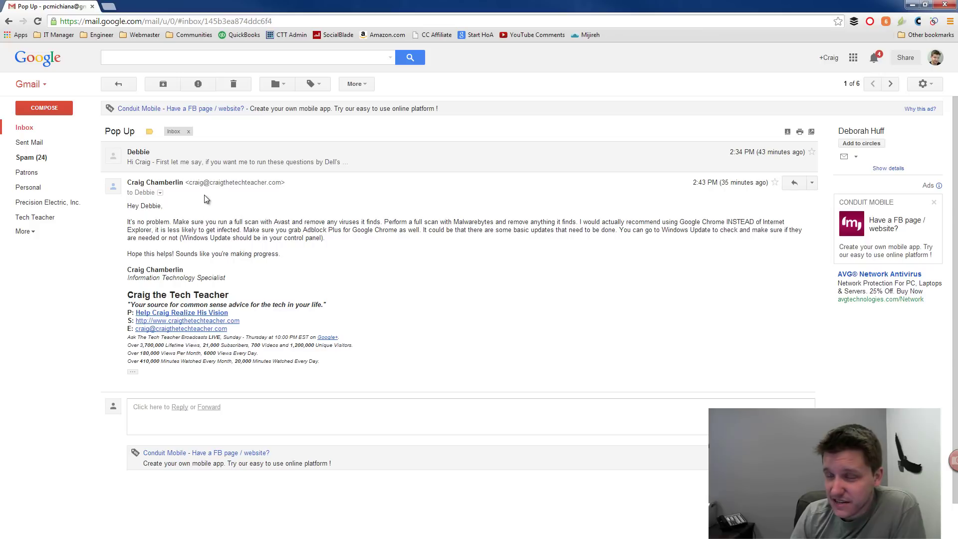
click(811, 183)
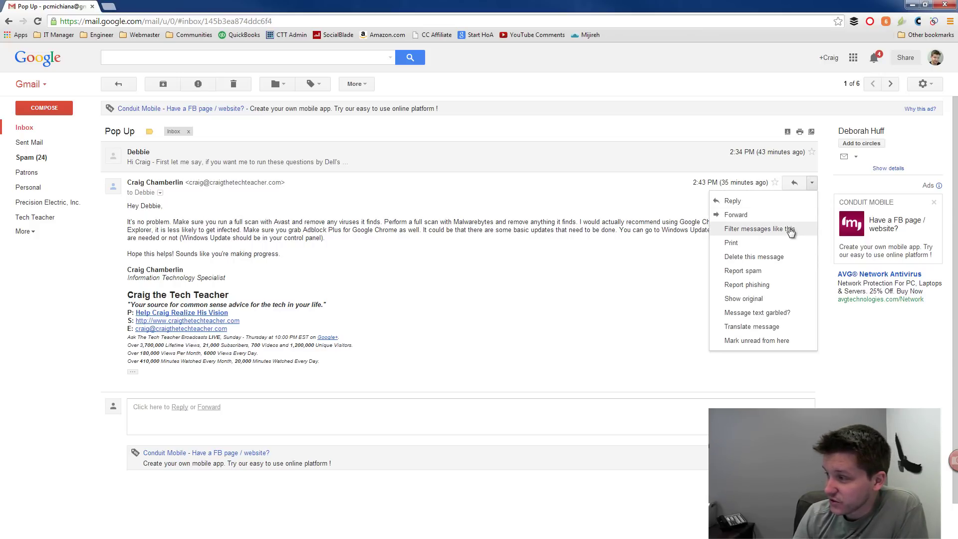
click(791, 230)
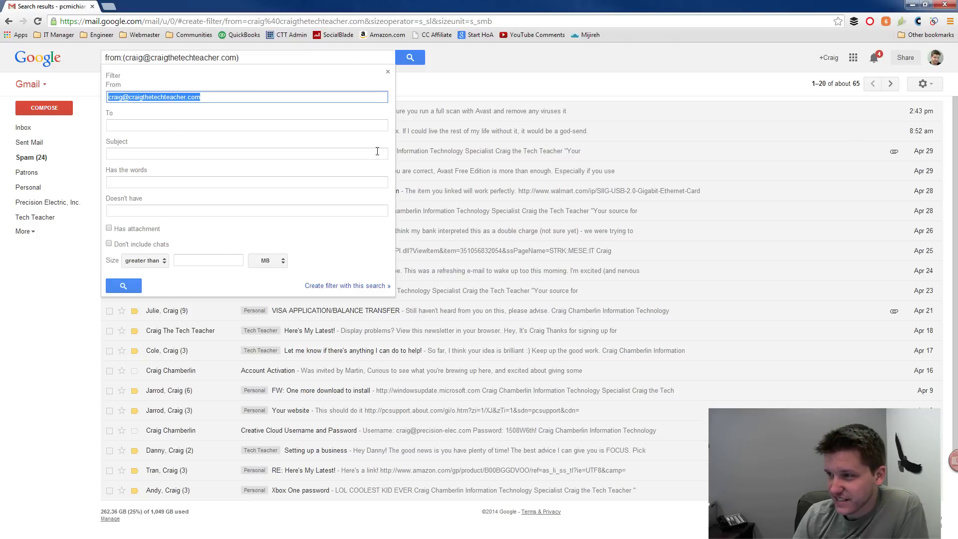
Step: Dismiss the filter form, reopen Pop Up and look through the messages' More actions menus
click(388, 74)
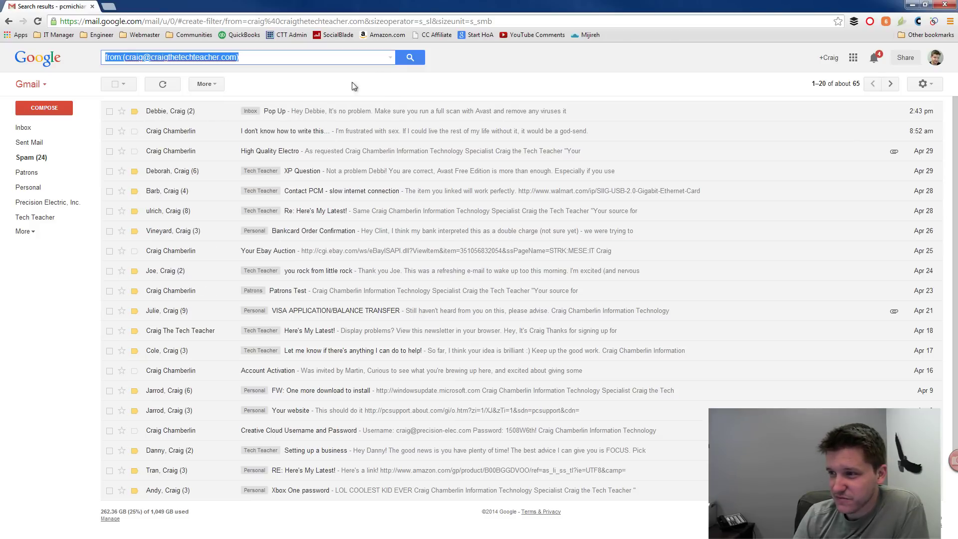
click(291, 111)
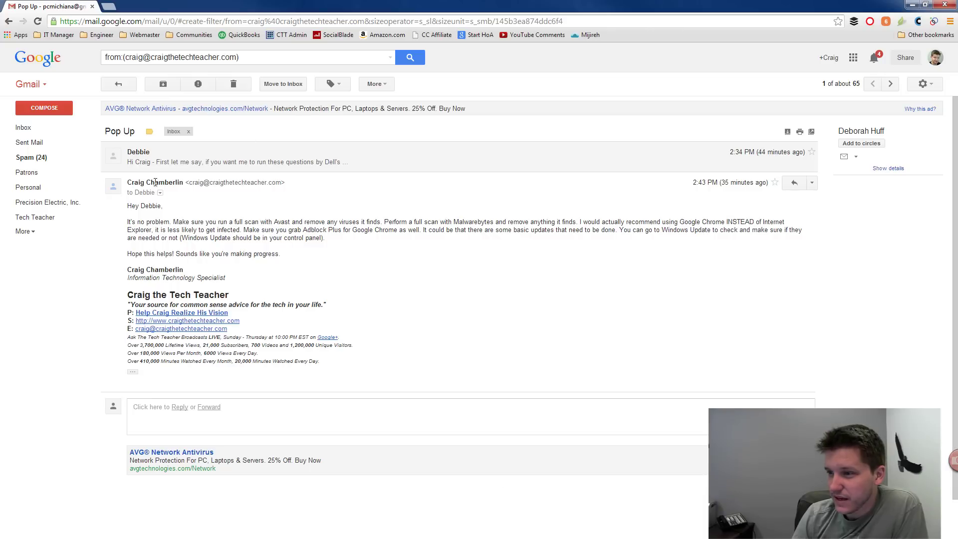
click(237, 162)
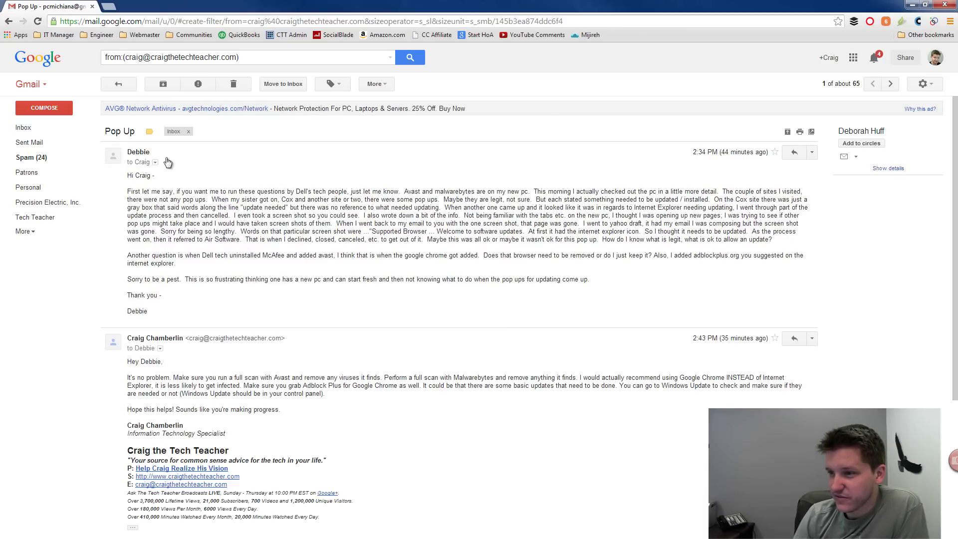
click(812, 157)
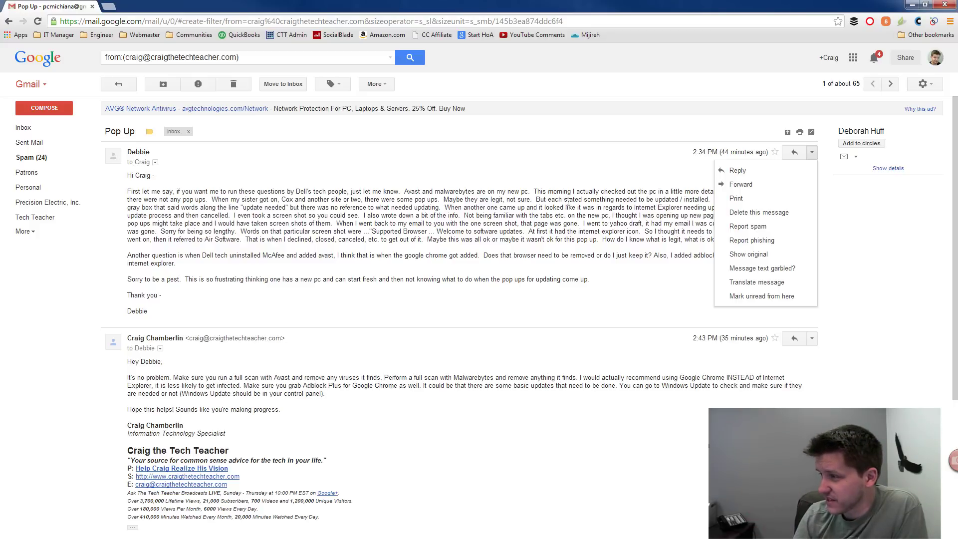
click(817, 339)
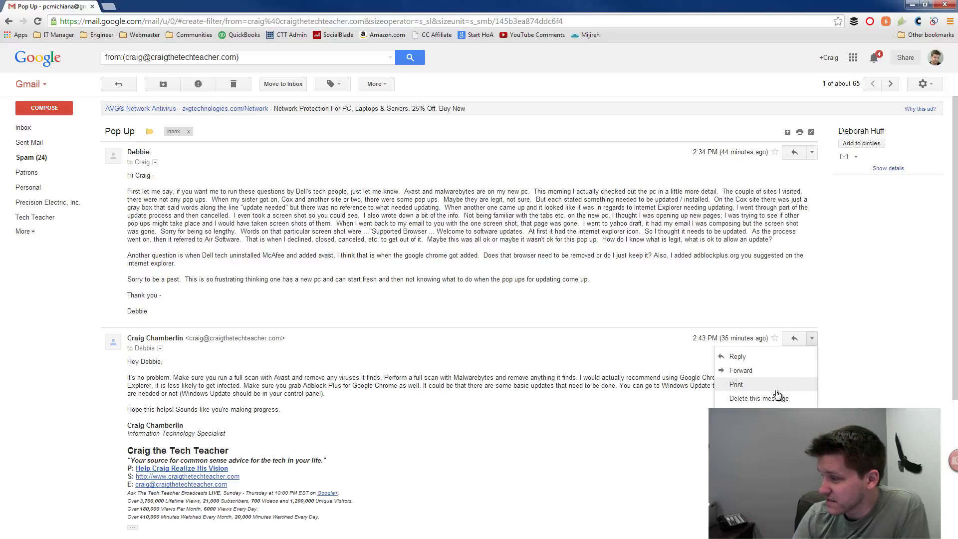
click(291, 200)
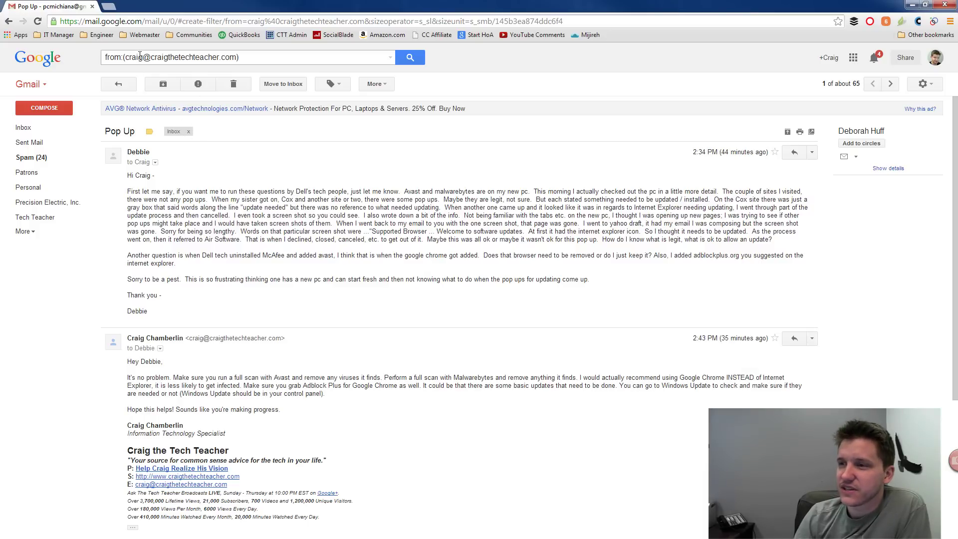
Step: Clear the search, reopen Pop Up and filter messages like the thread's first message
drag(108, 61, 227, 60)
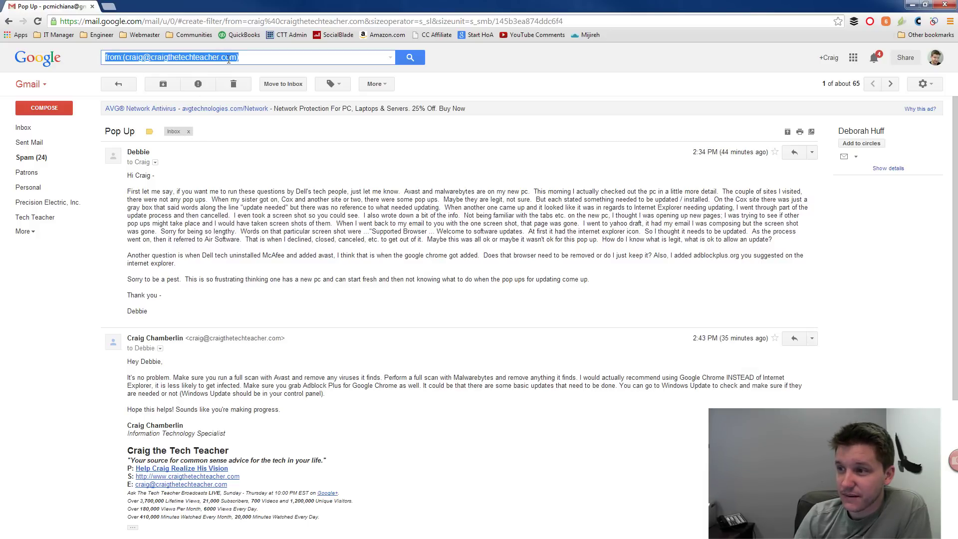
key(BackSpace)
click(40, 125)
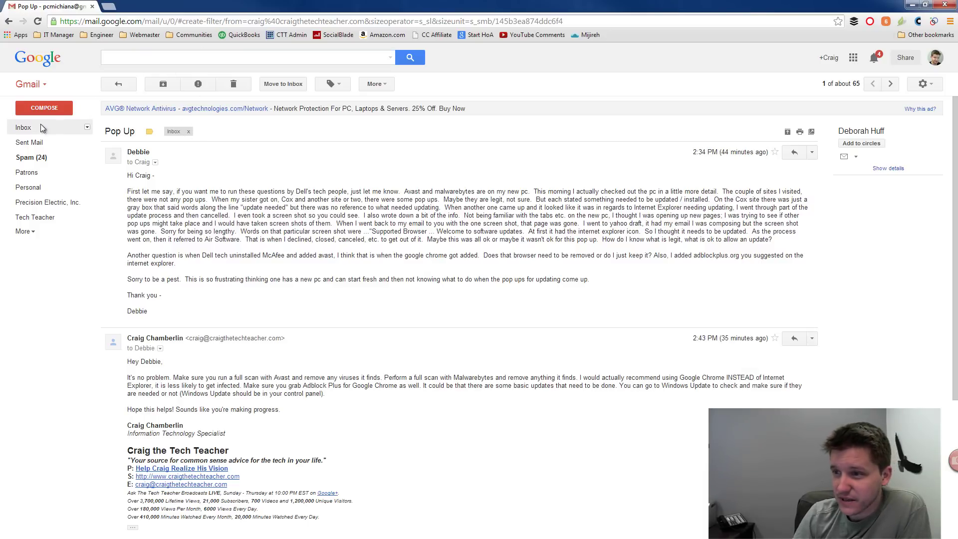
click(274, 136)
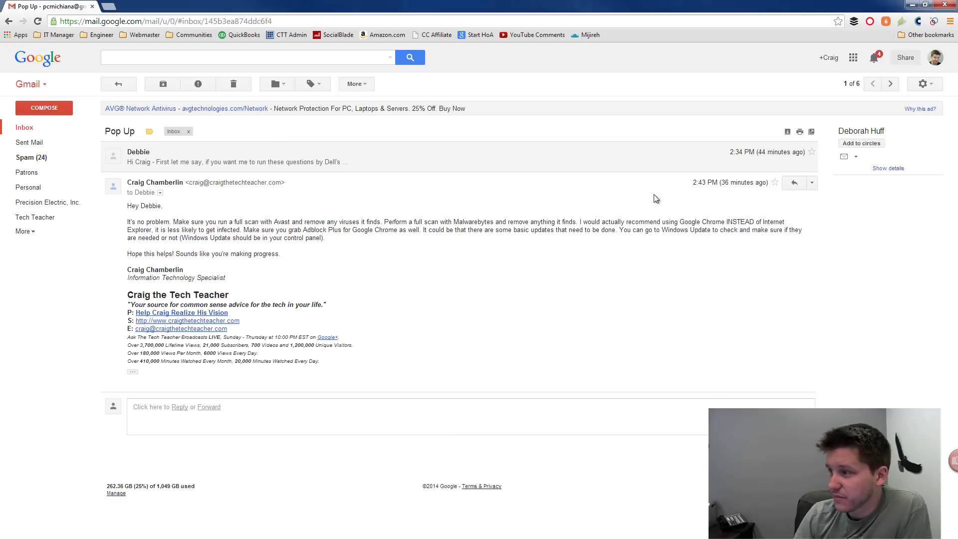
click(796, 156)
click(811, 153)
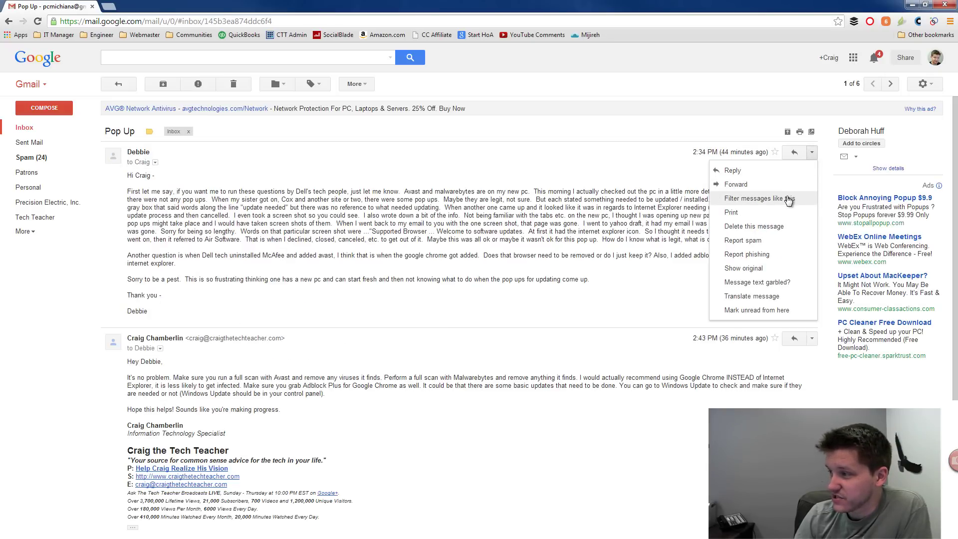
click(788, 199)
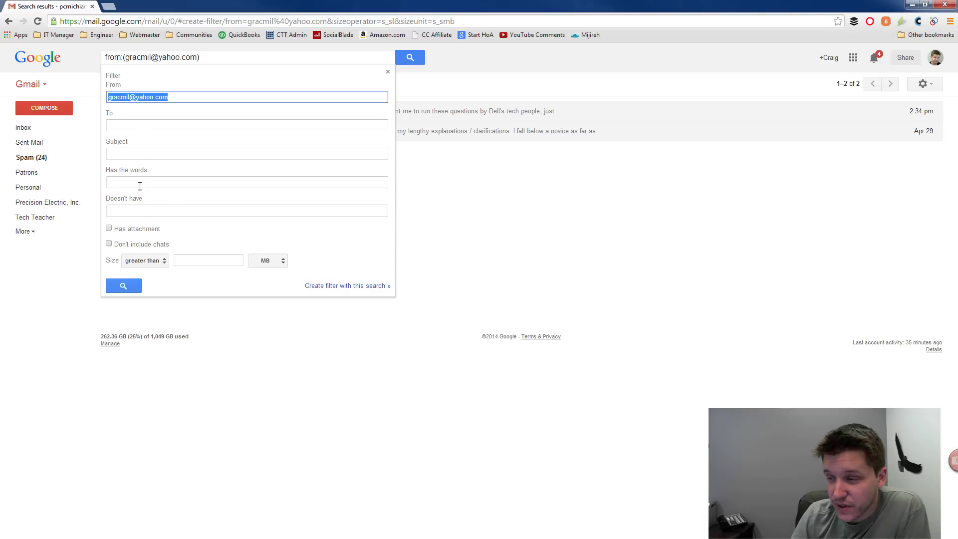
Step: Create the filter applying the Tech Teacher label, also to the 2 matching conversations
click(334, 291)
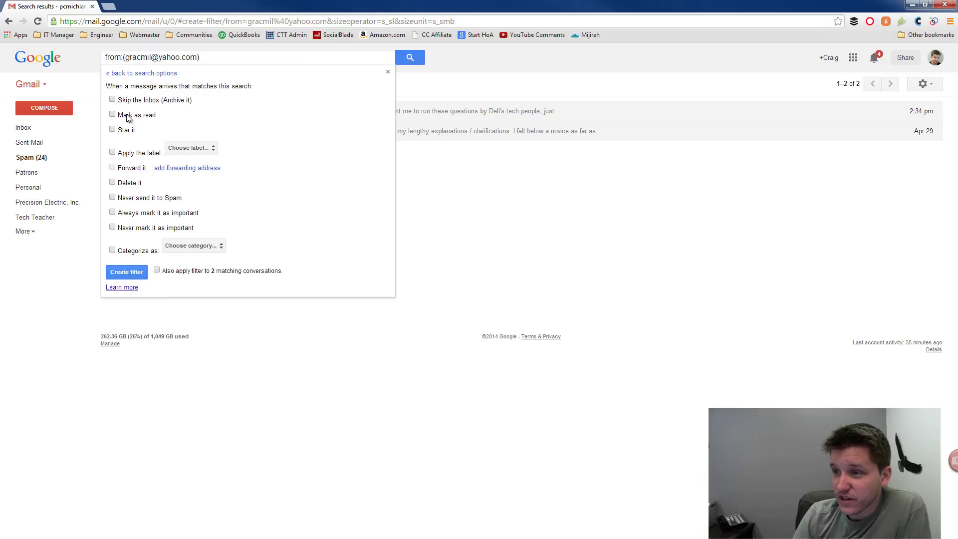
click(179, 150)
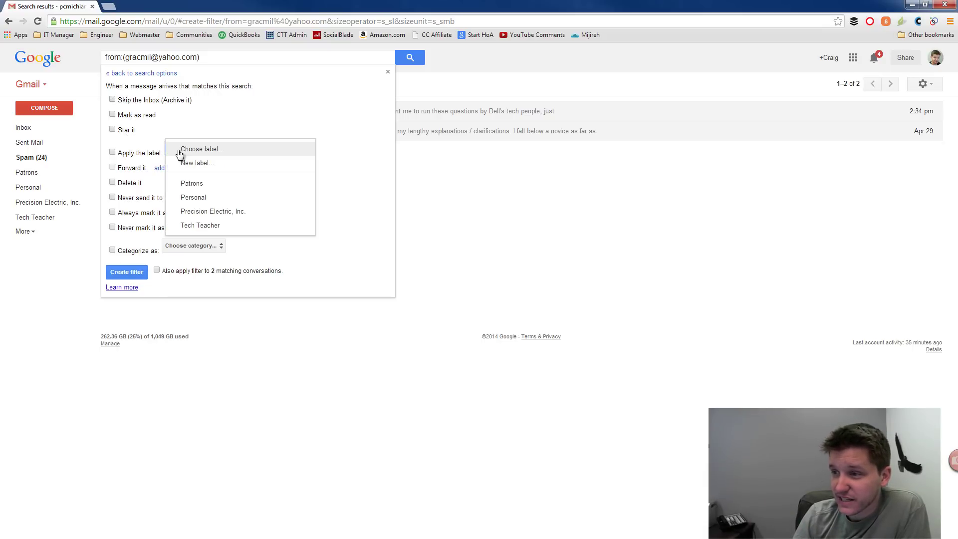
click(187, 225)
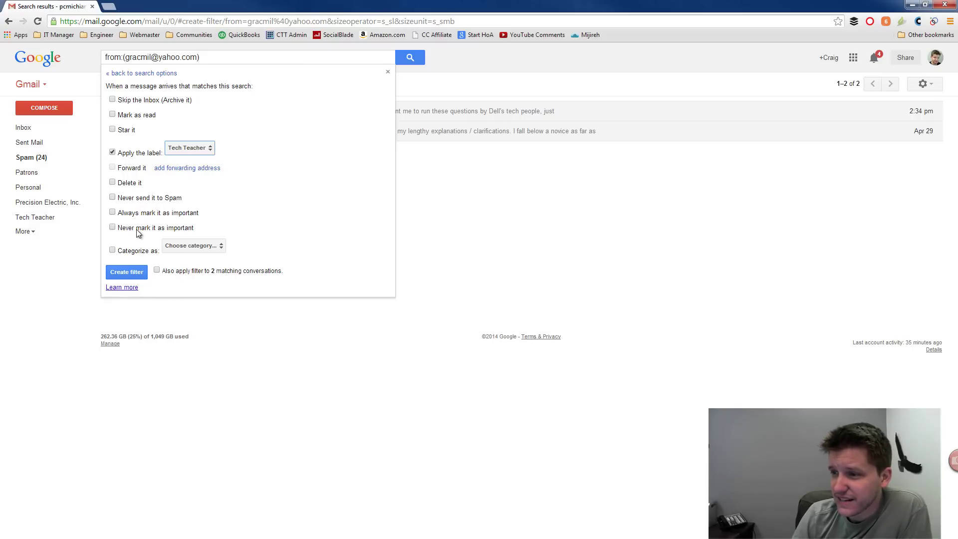
click(174, 246)
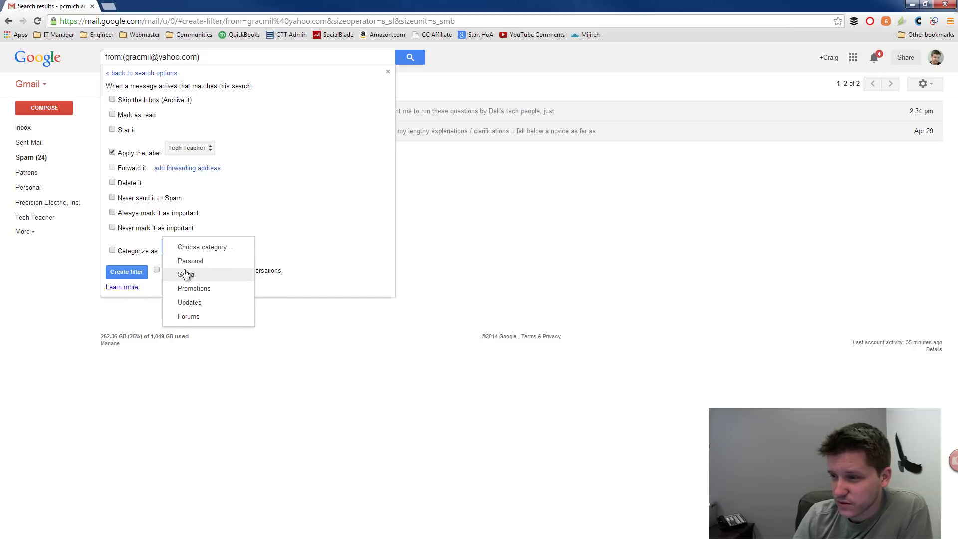
click(211, 251)
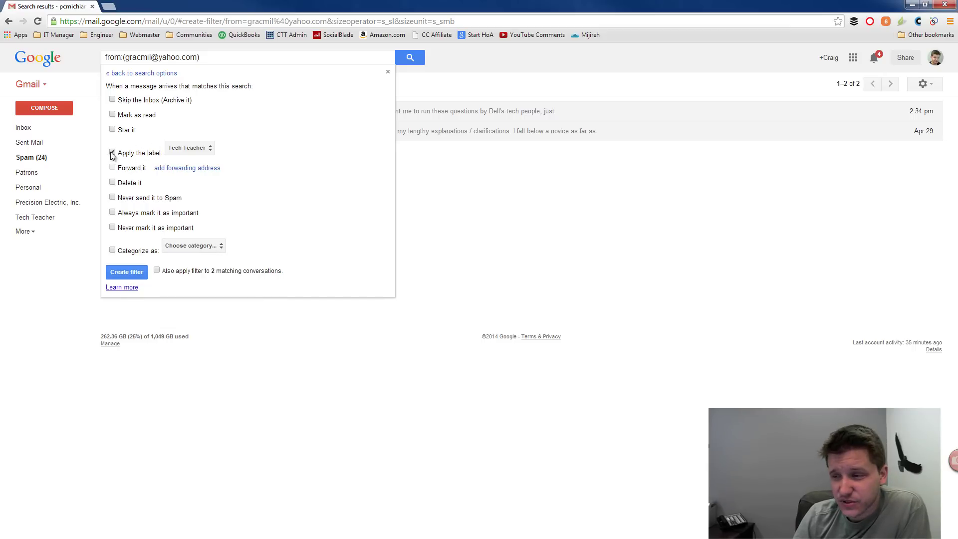
click(157, 269)
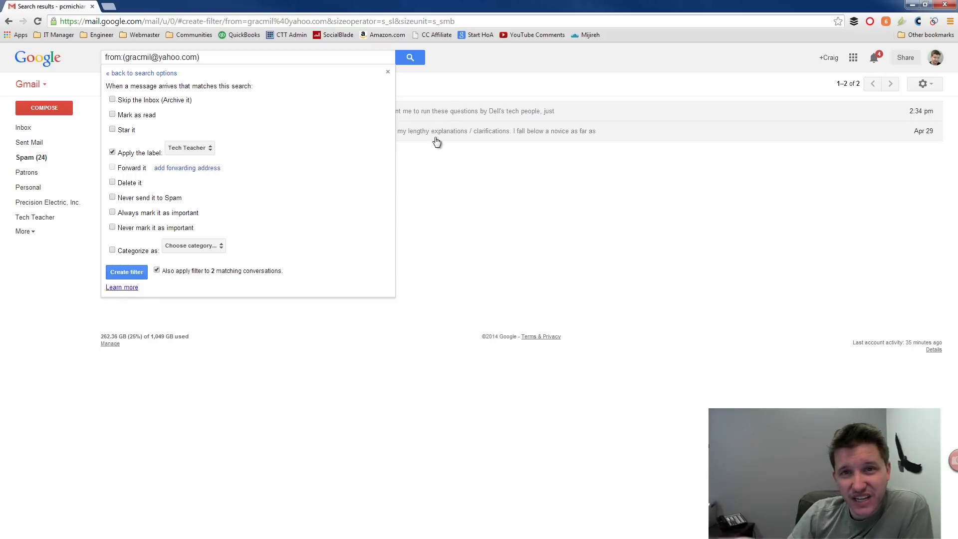
click(127, 272)
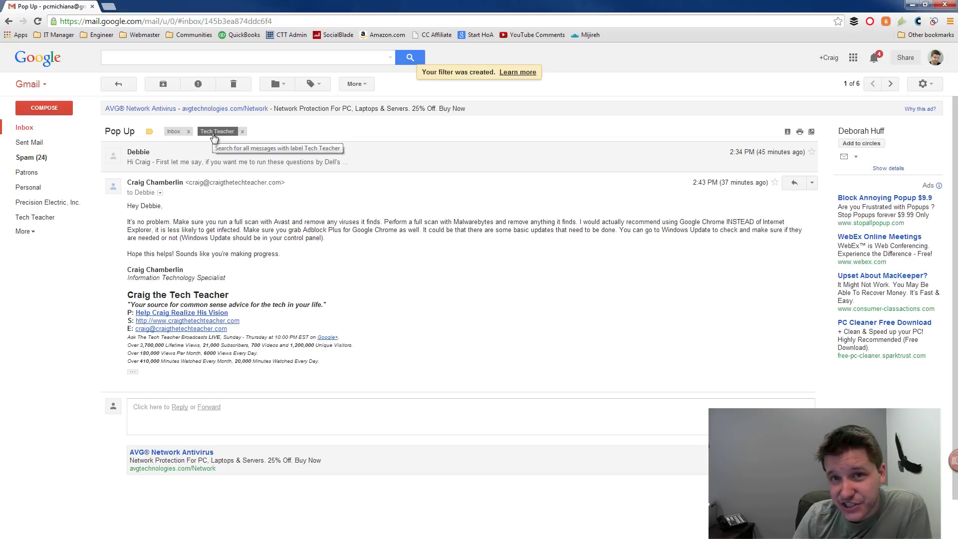
Step: Search mail for the Precision Electric contact's email address, then open and close the More menu
click(42, 131)
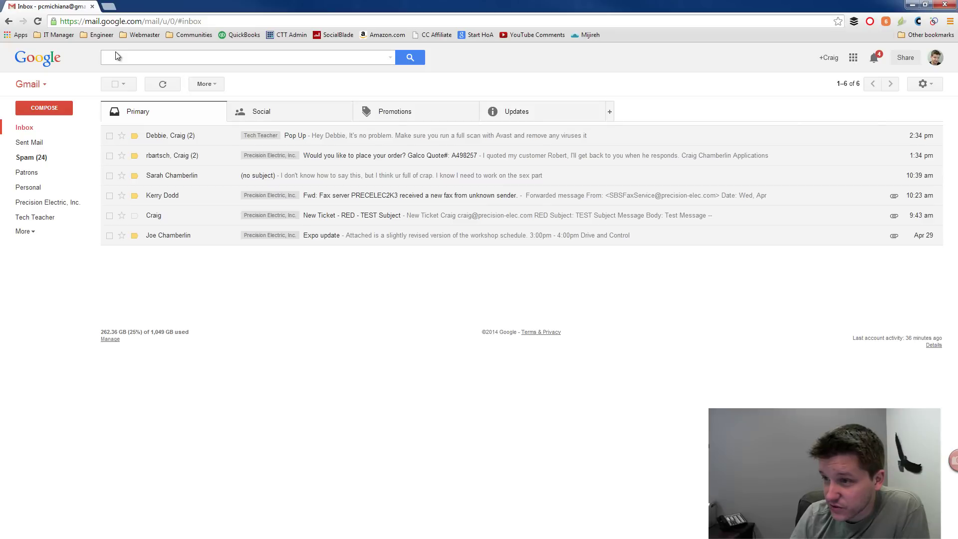
click(122, 62)
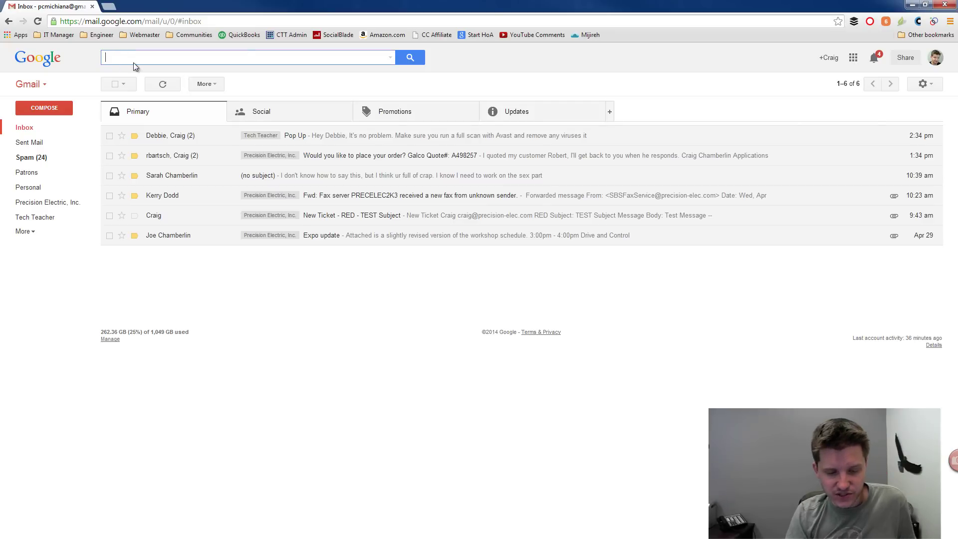
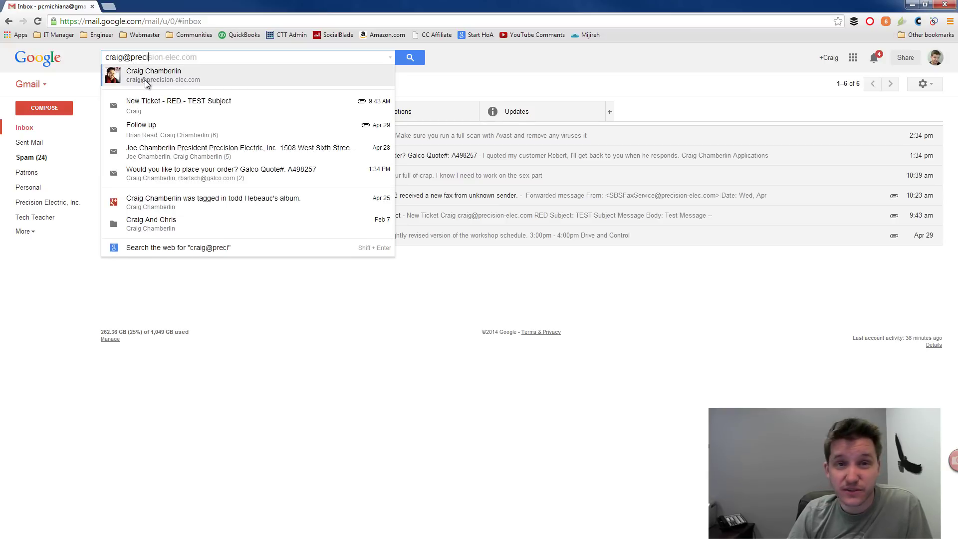
click(146, 78)
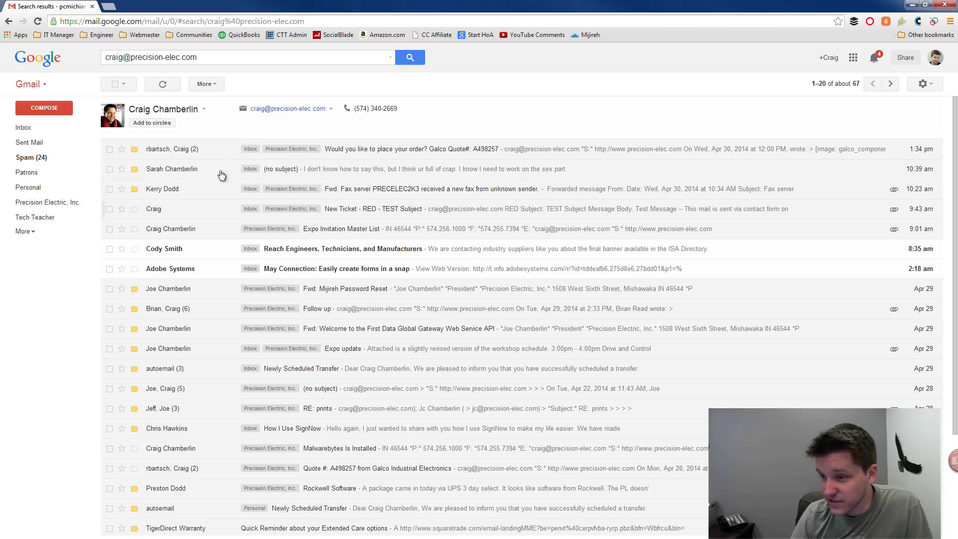
click(211, 85)
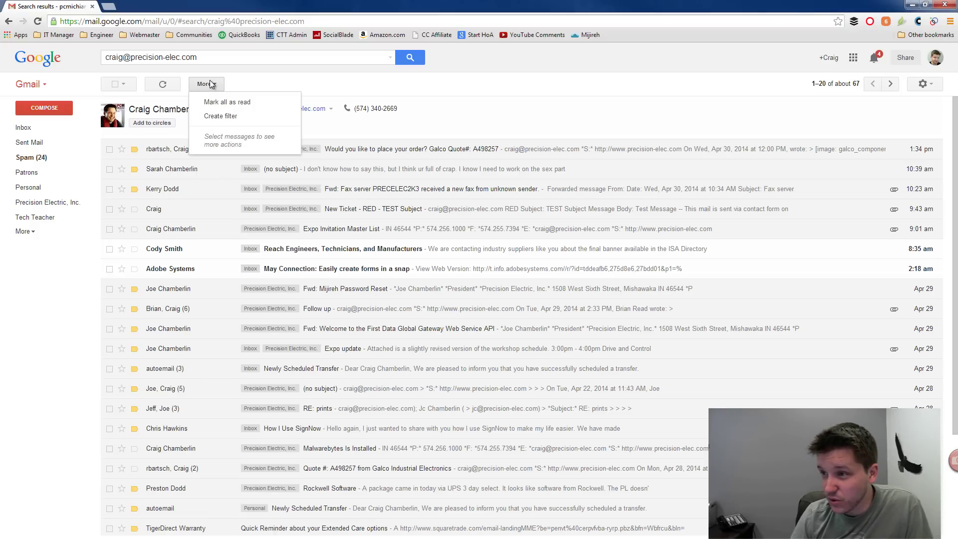
click(213, 83)
click(213, 83)
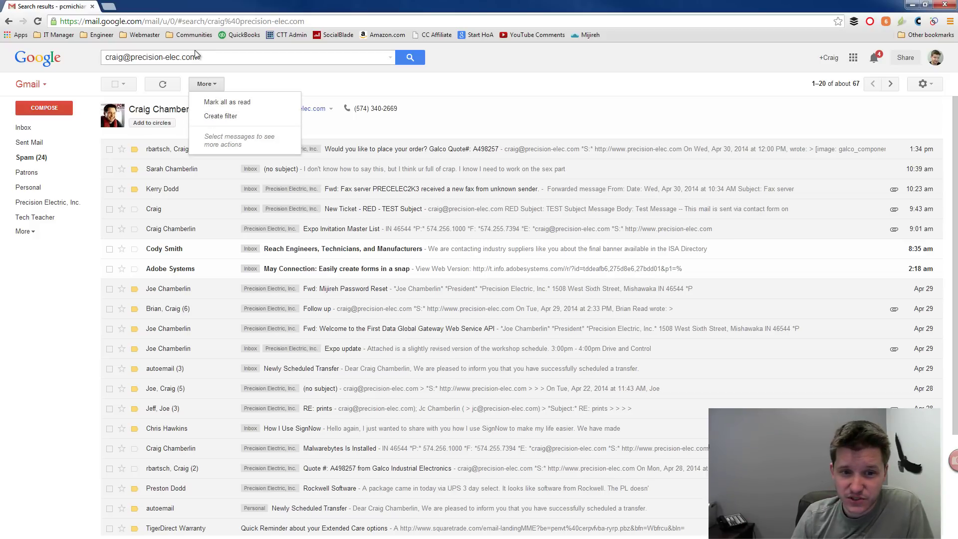
click(252, 82)
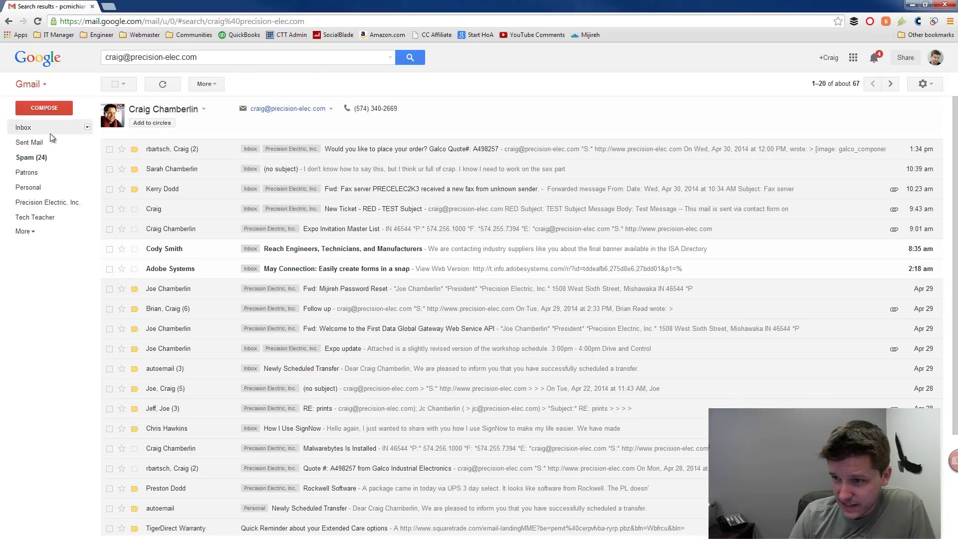
Step: In Spam, view the newest message, then delete all 24 spam conversations forever and return to Inbox
click(37, 158)
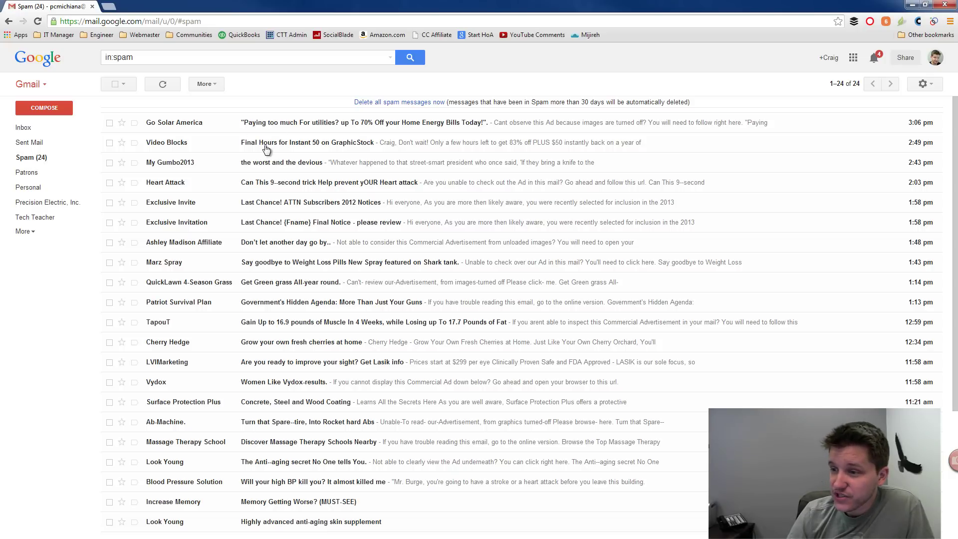
click(250, 125)
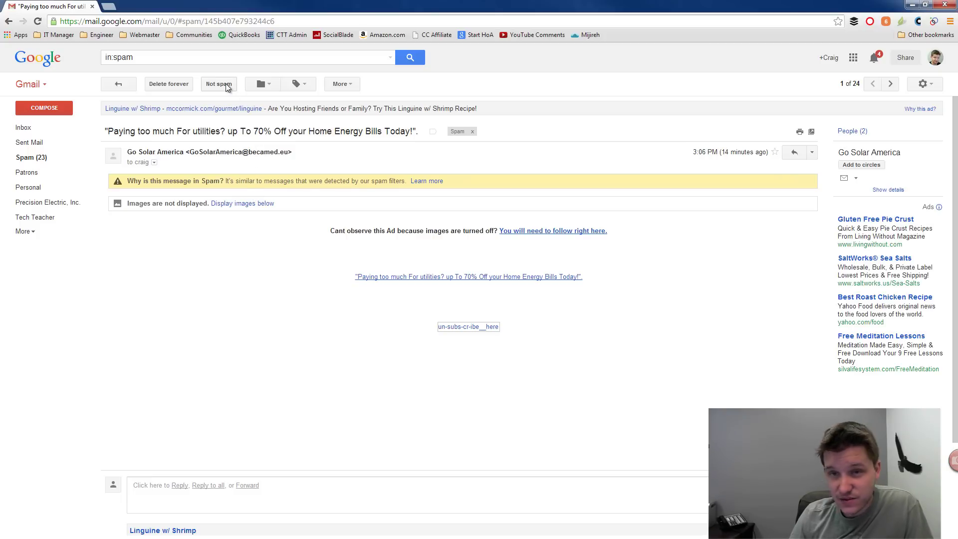
click(118, 84)
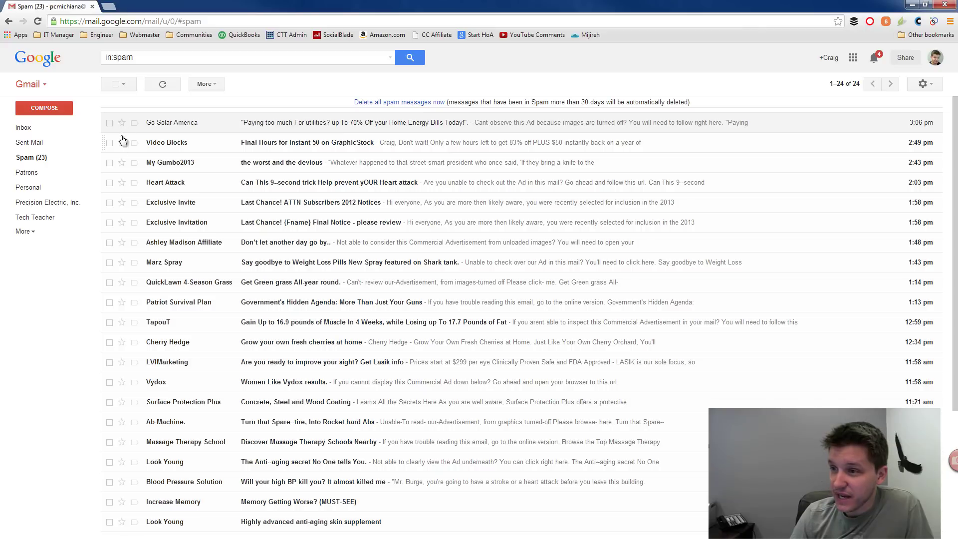
click(112, 82)
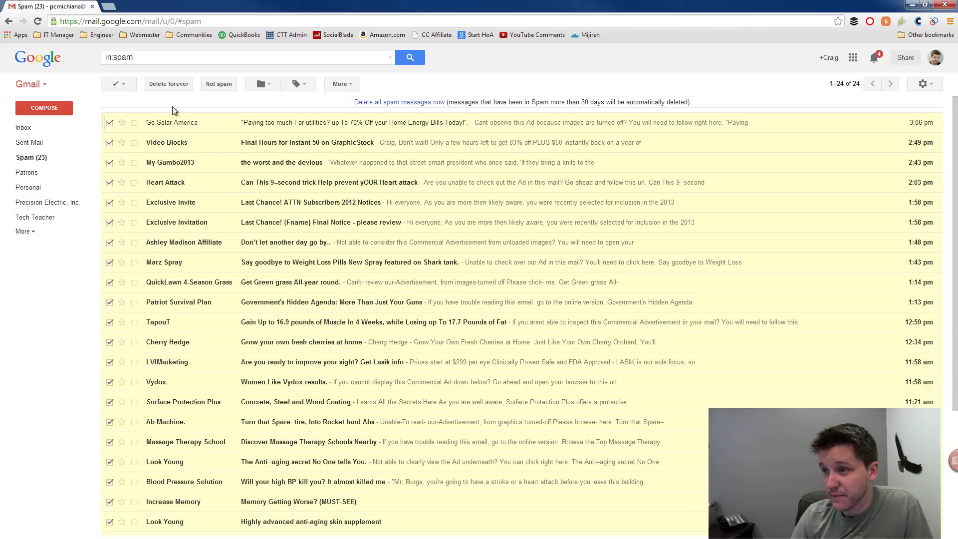
click(158, 85)
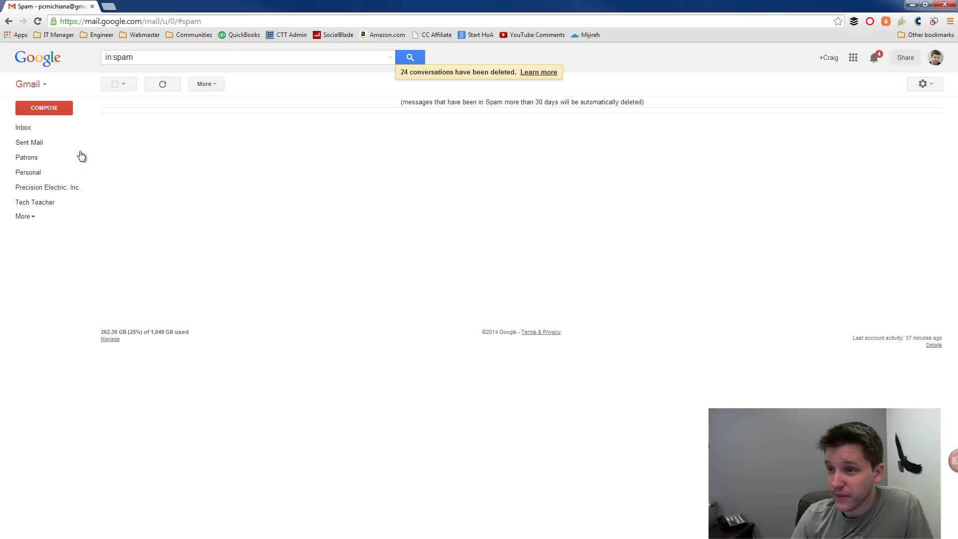
click(39, 129)
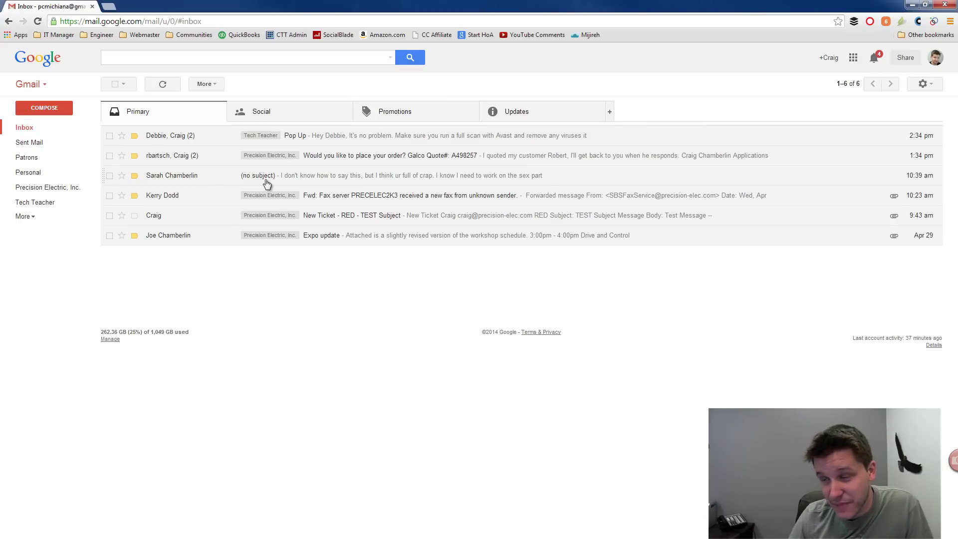
Step: Open the Pop Up conversation and check its More actions list, then close the list
click(298, 135)
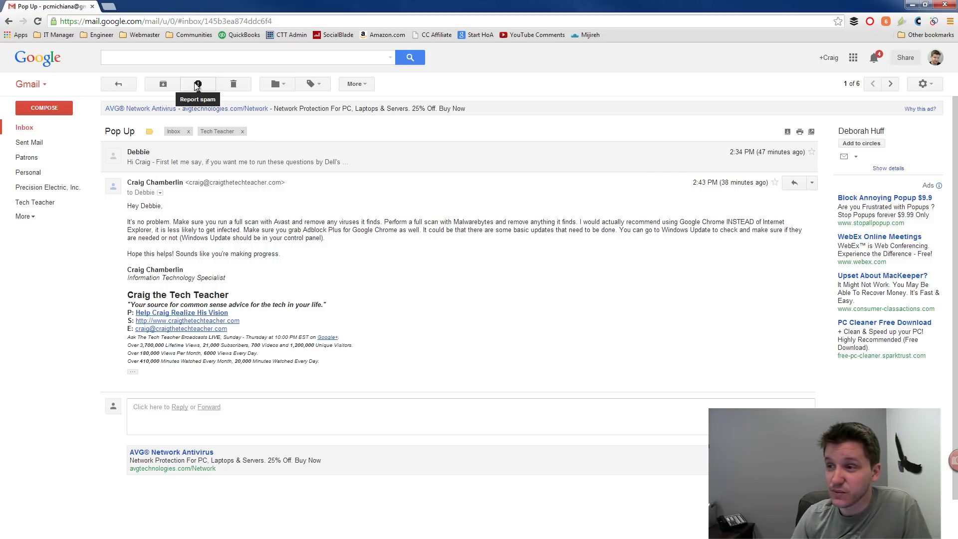
click(351, 85)
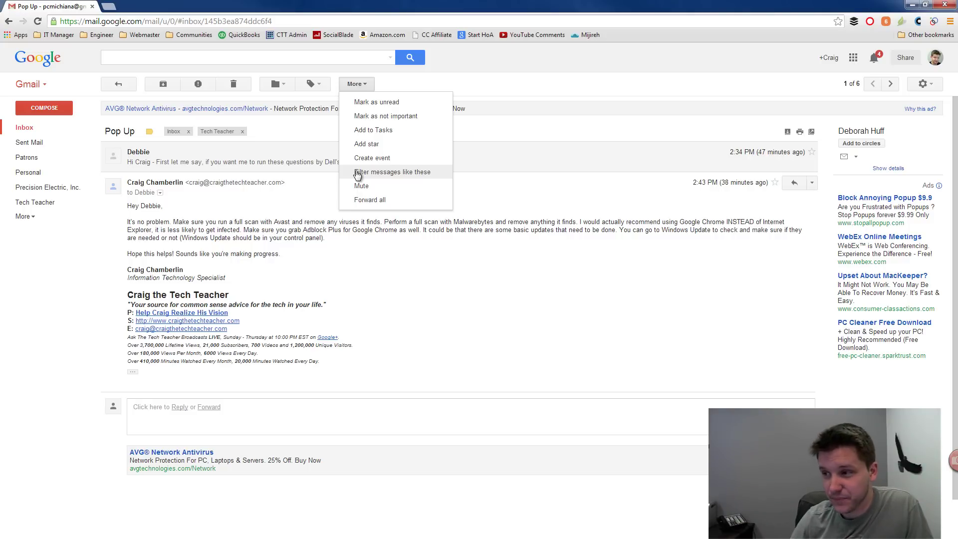
click(492, 275)
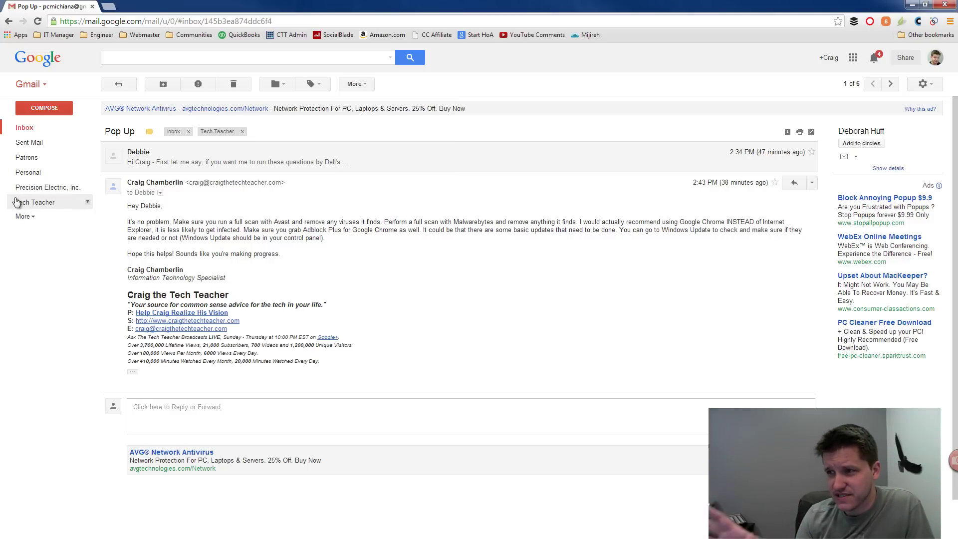
Step: Go back to the inbox and drag the Pop Up conversation onto the Tech Teacher label
click(118, 83)
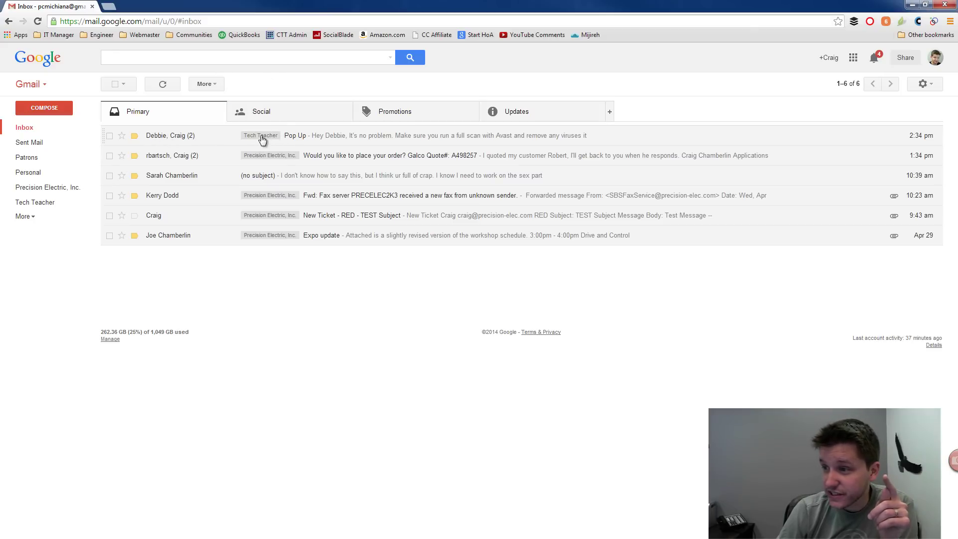
drag(262, 139, 41, 208)
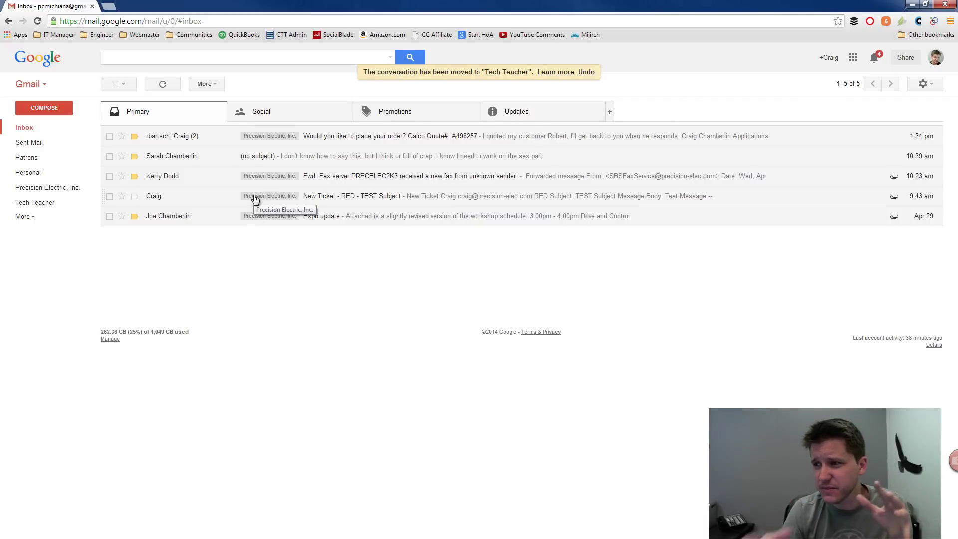
click(257, 108)
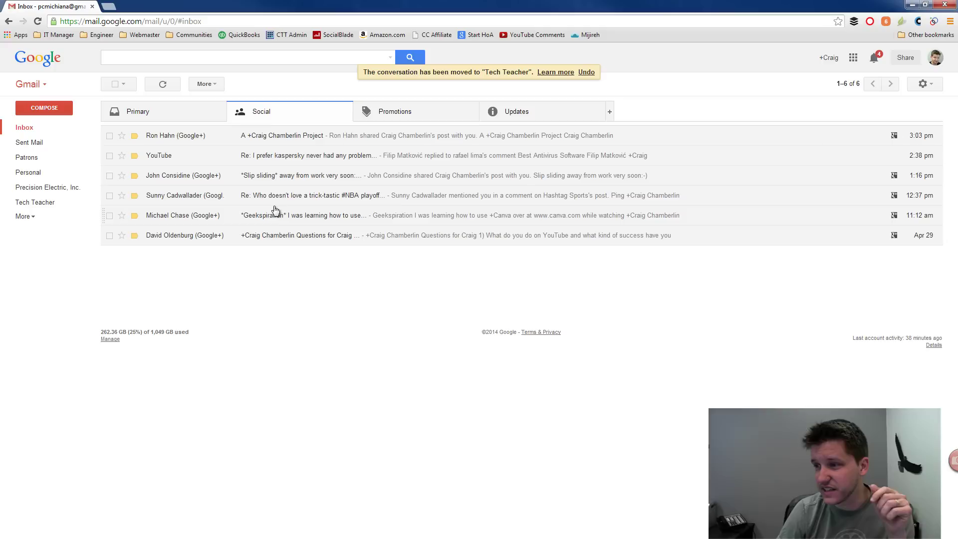
click(381, 119)
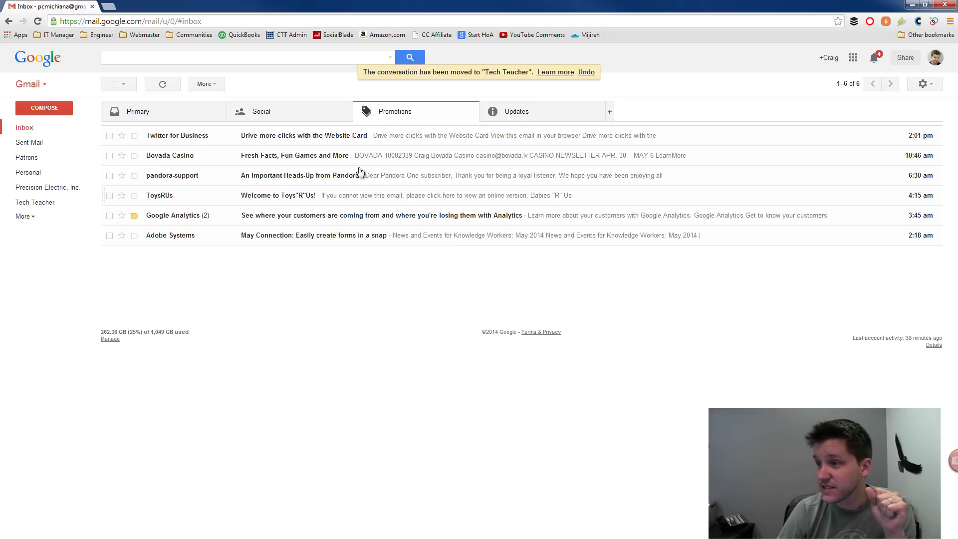
click(523, 119)
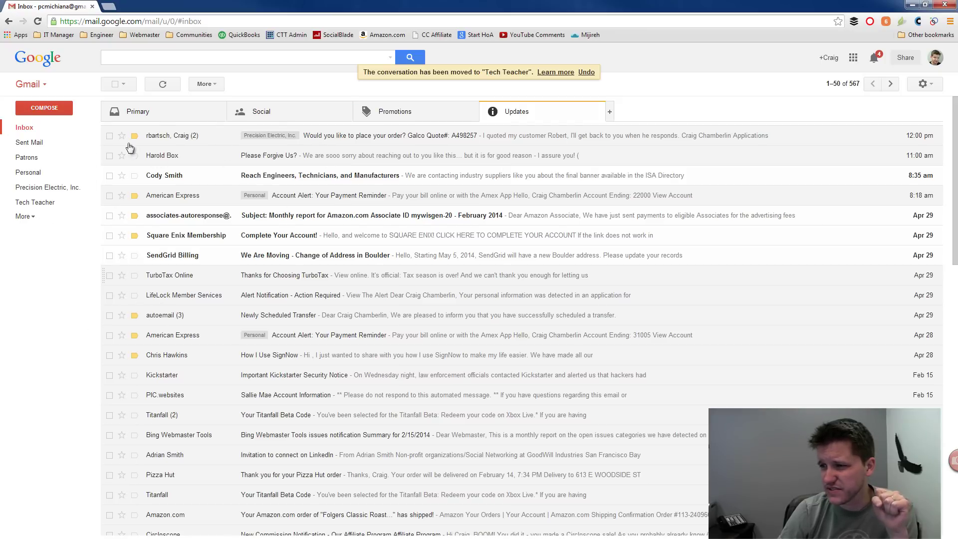
click(162, 109)
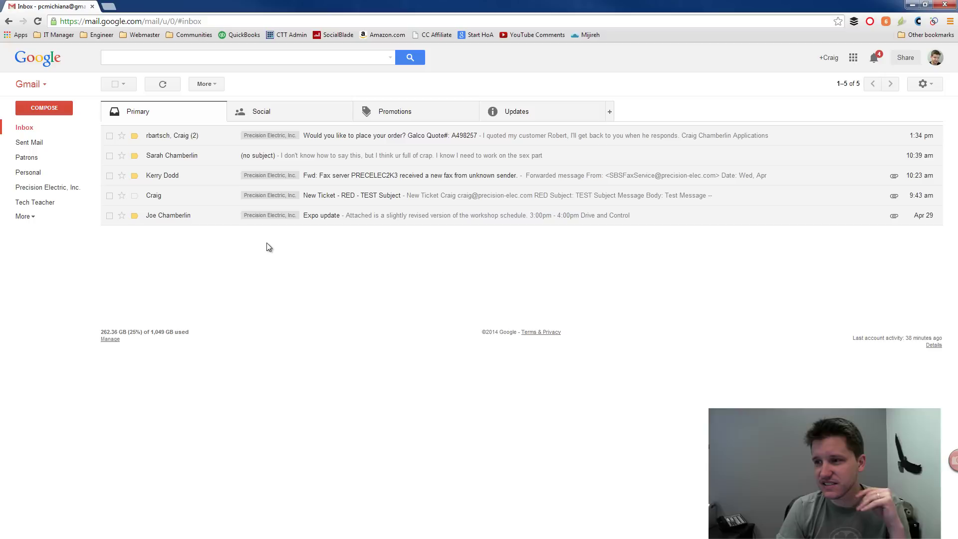
Step: Run an advanced search with the From, To and Subject fields left empty
click(390, 58)
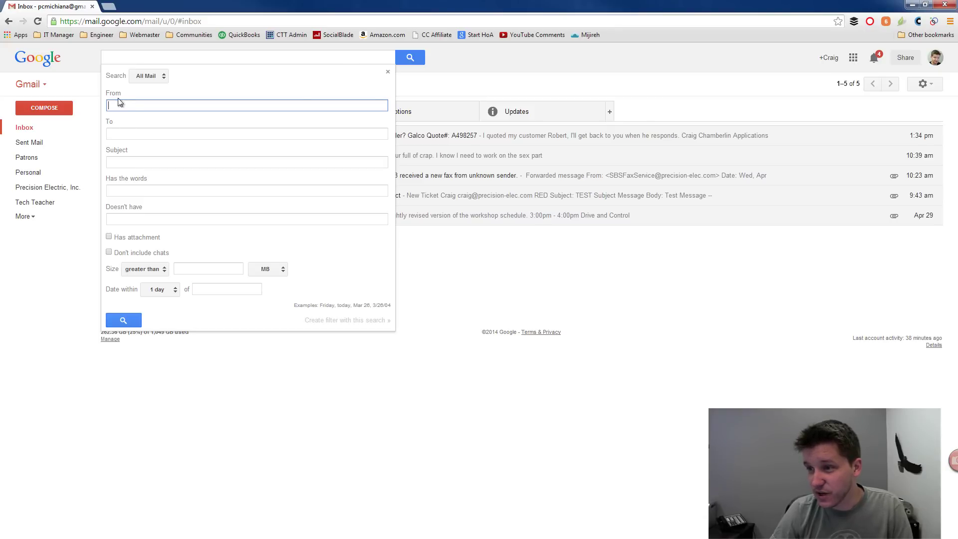
click(120, 134)
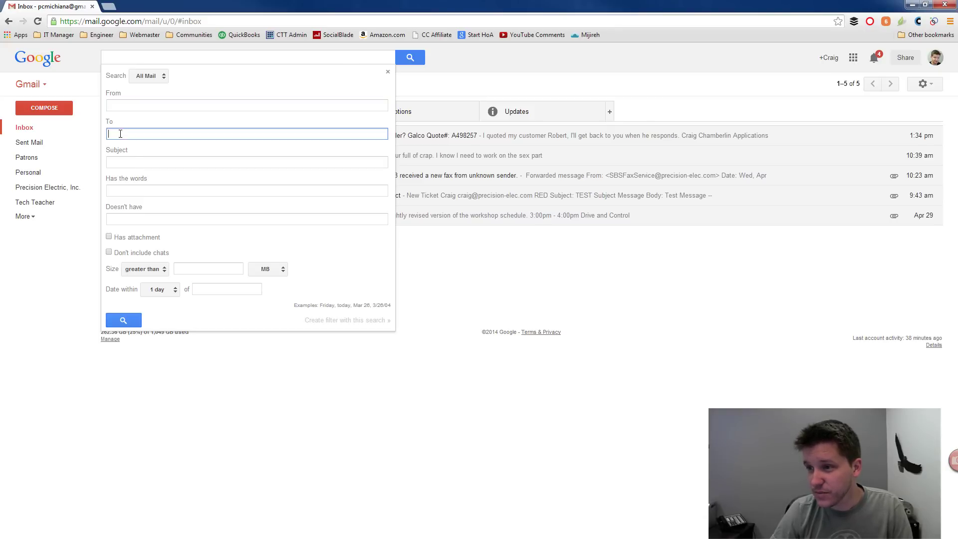
click(124, 162)
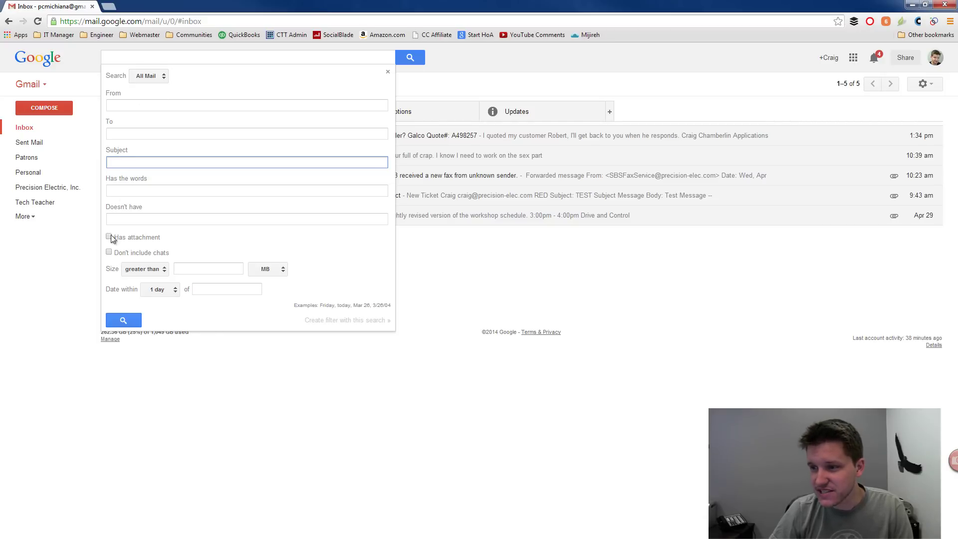
click(124, 321)
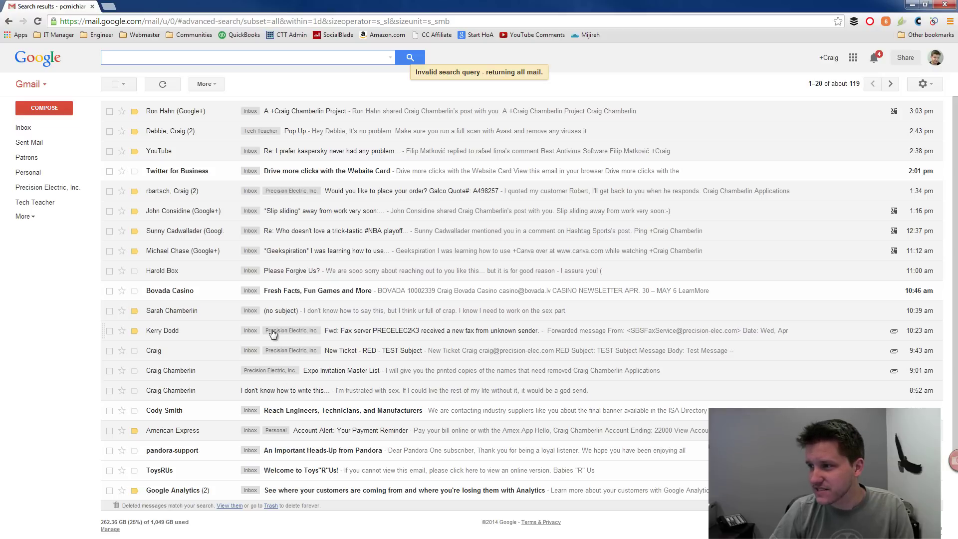
scroll(222, 190, down, 3)
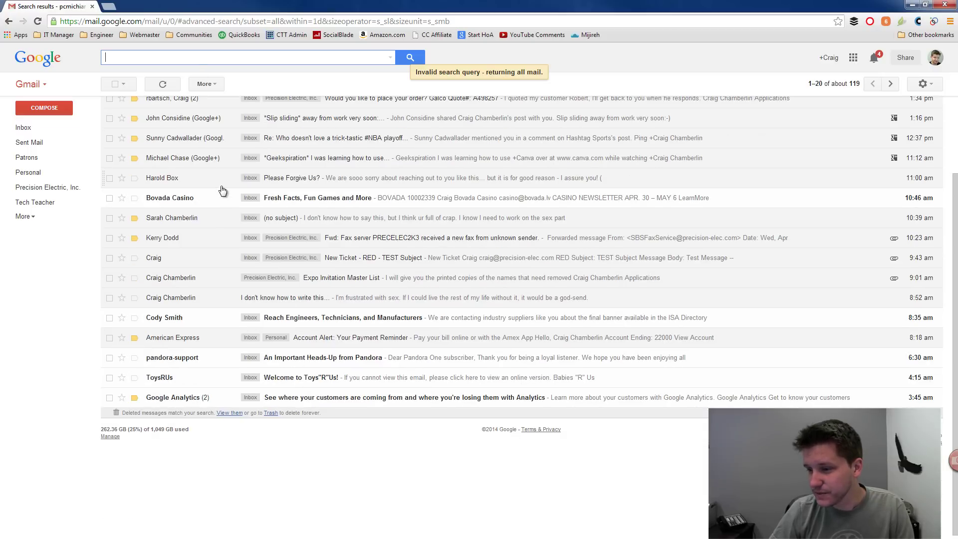
scroll(223, 190, up, 3)
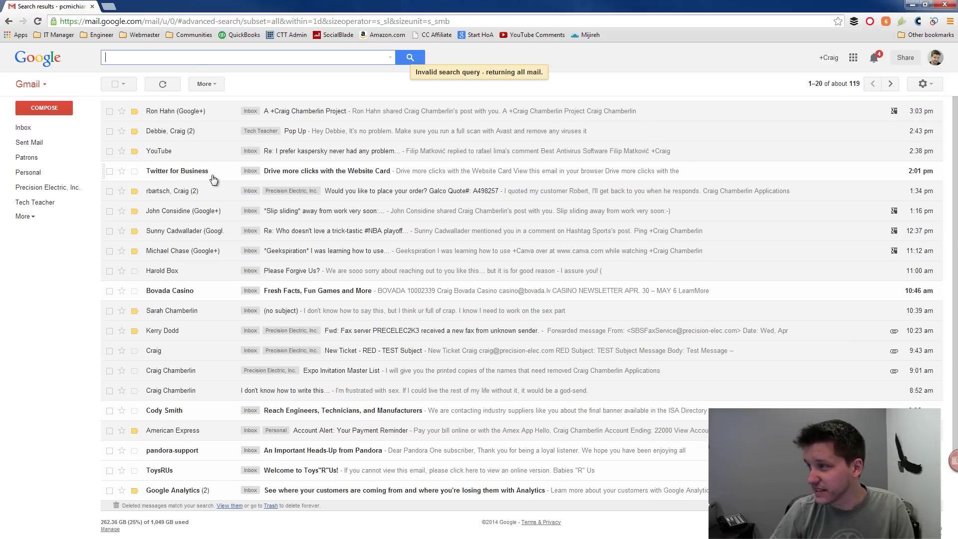
Step: Select the 20 conversations on the page, then extend the selection to every matching conversation
click(812, 86)
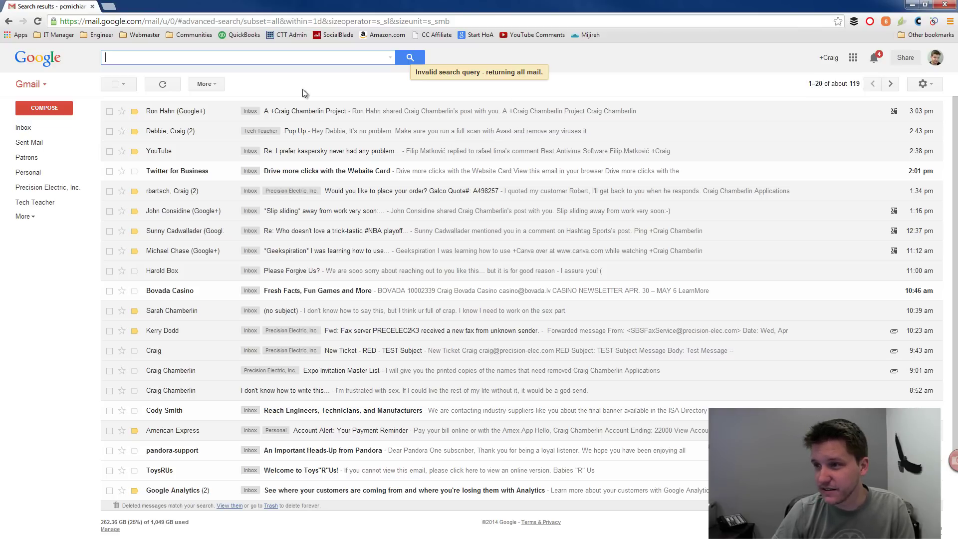
click(115, 83)
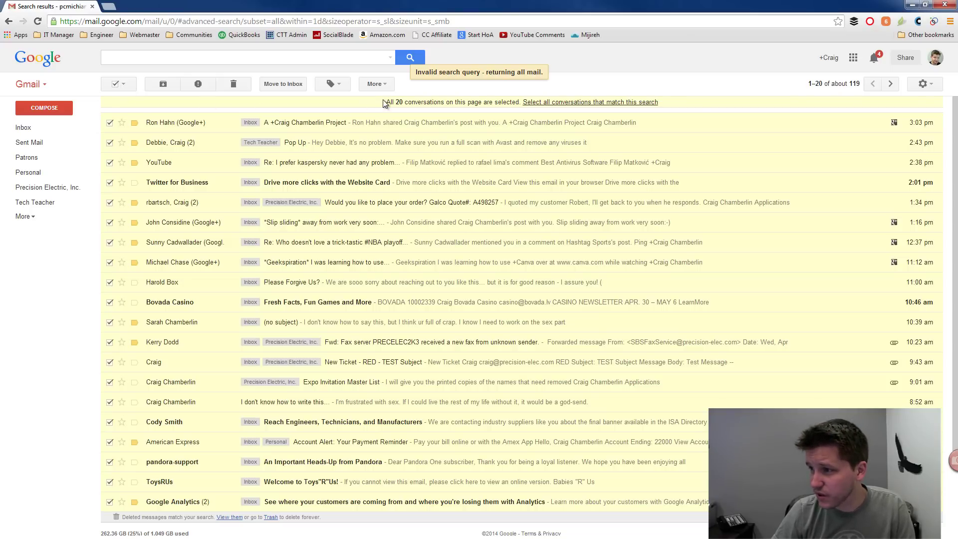
drag(386, 103, 558, 114)
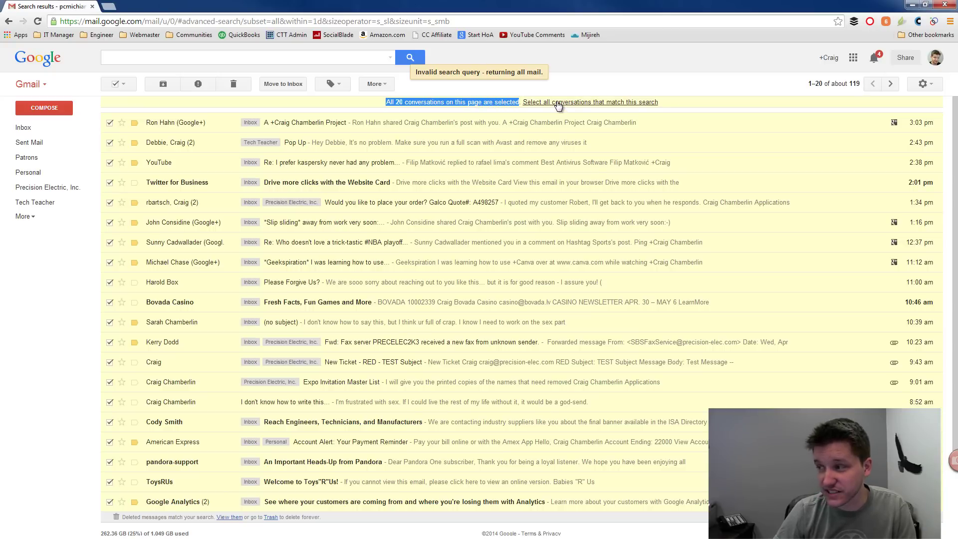
click(558, 103)
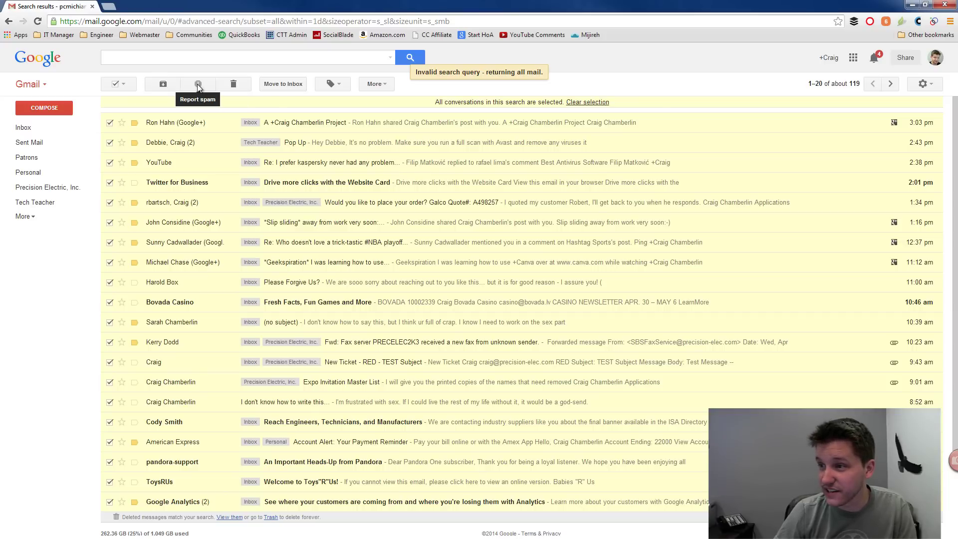
Step: Look over the More actions list and the advanced search's places-to-search list, then close both
click(385, 87)
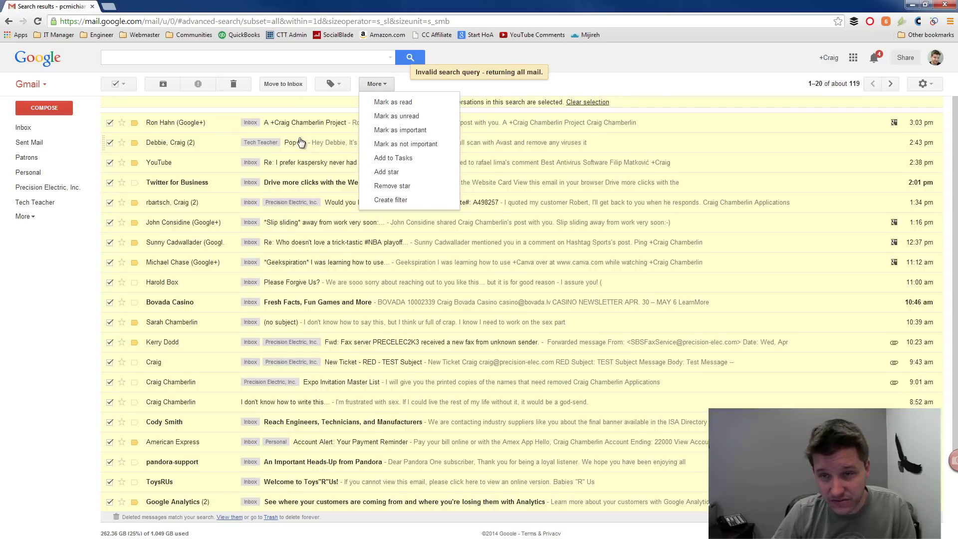
click(378, 89)
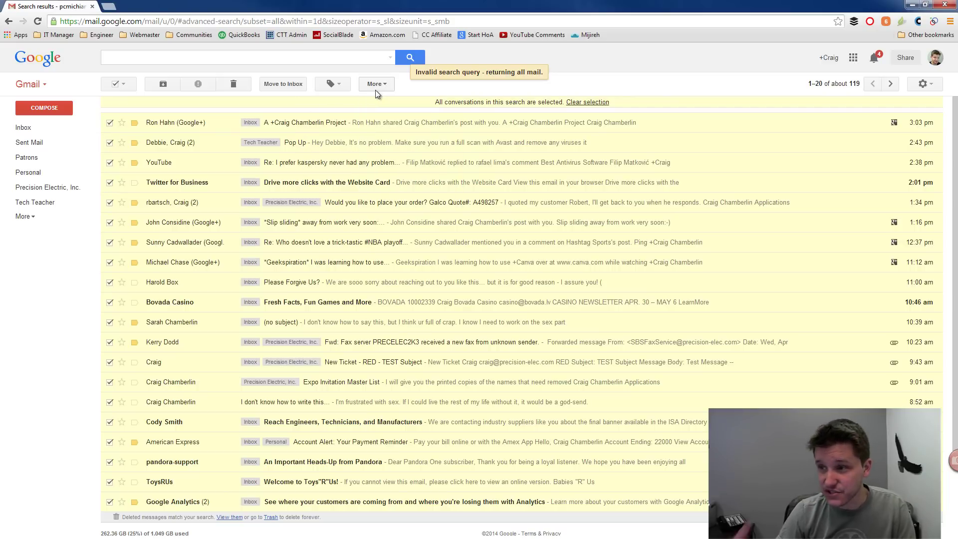
click(329, 54)
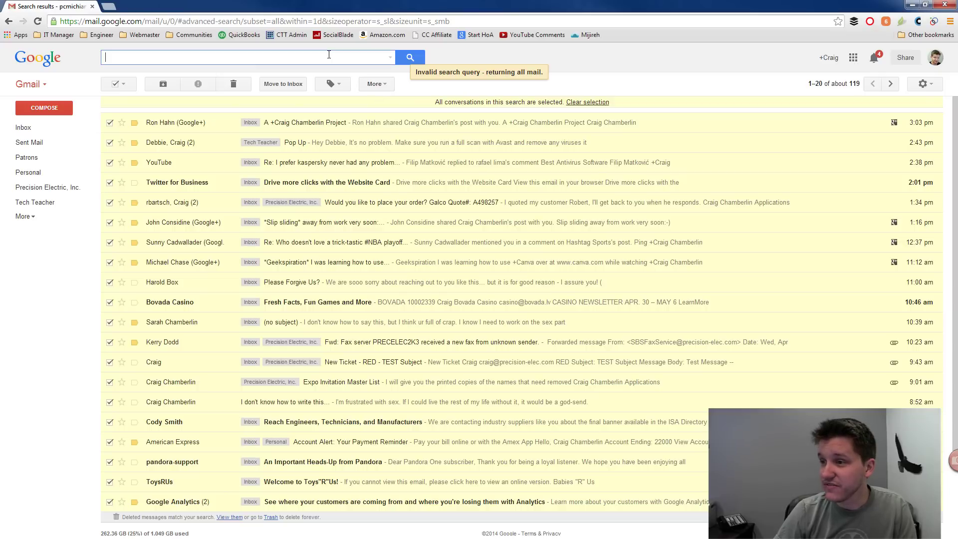
click(390, 57)
click(163, 77)
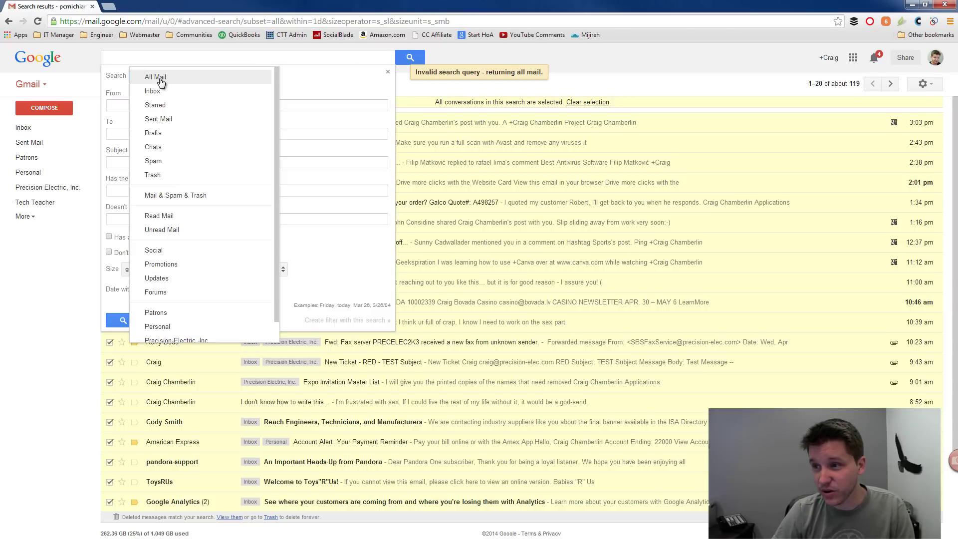
scroll(200, 257, down, 1)
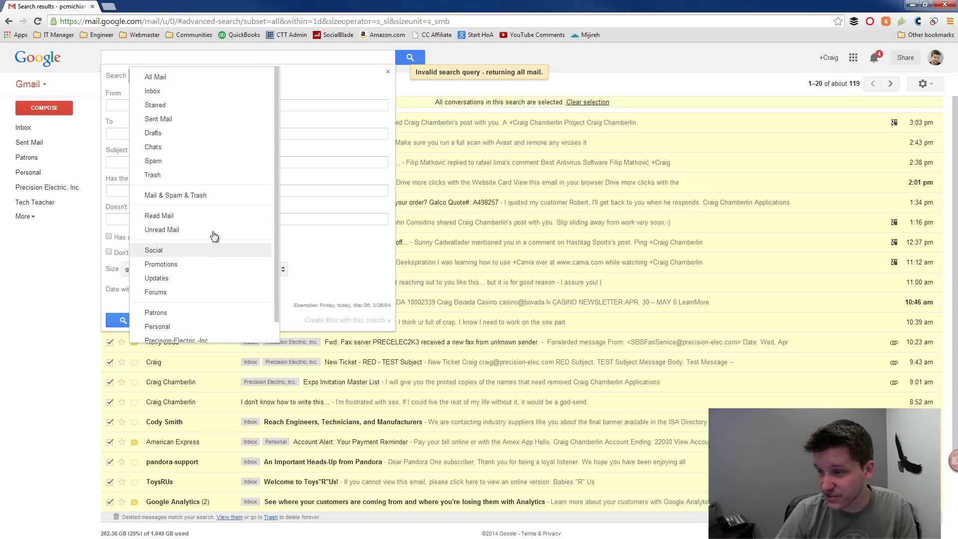
click(632, 90)
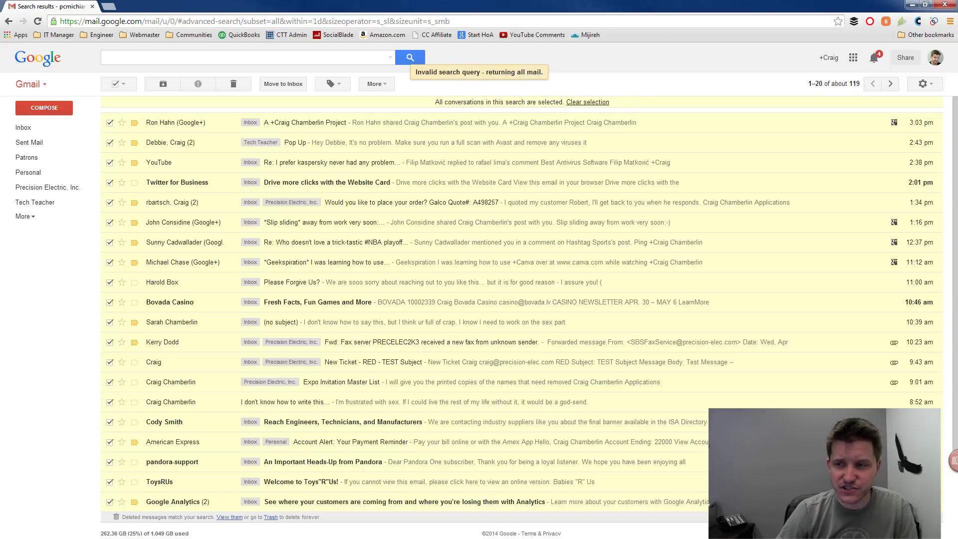
click(45, 85)
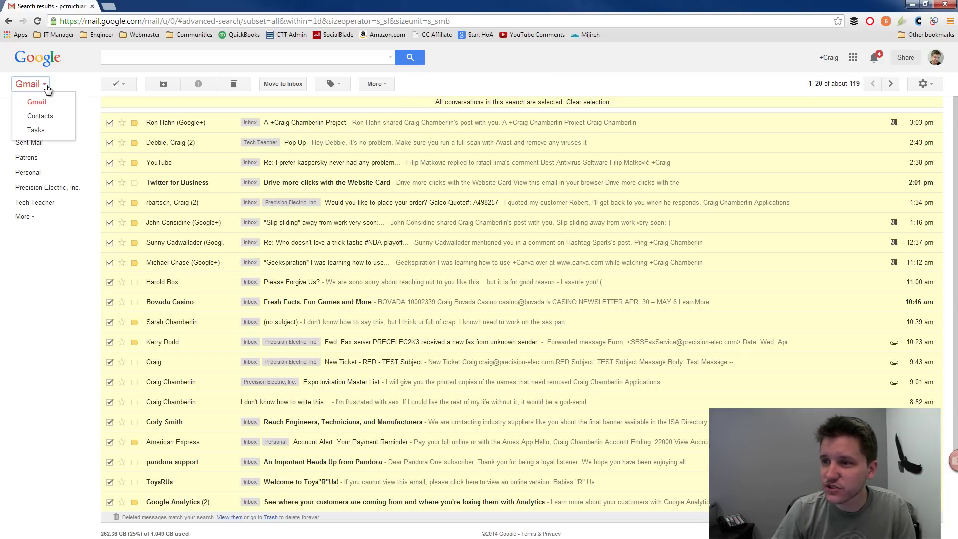
click(40, 114)
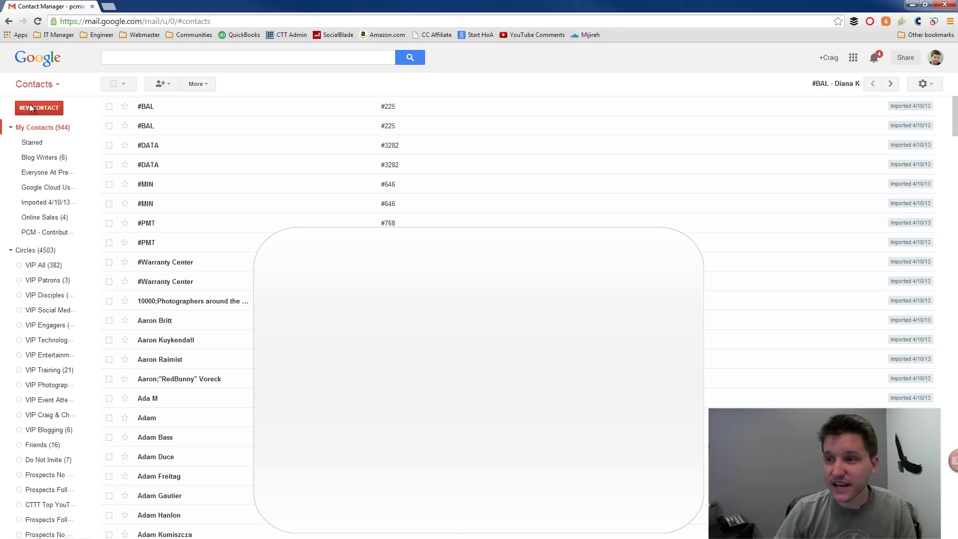
click(169, 85)
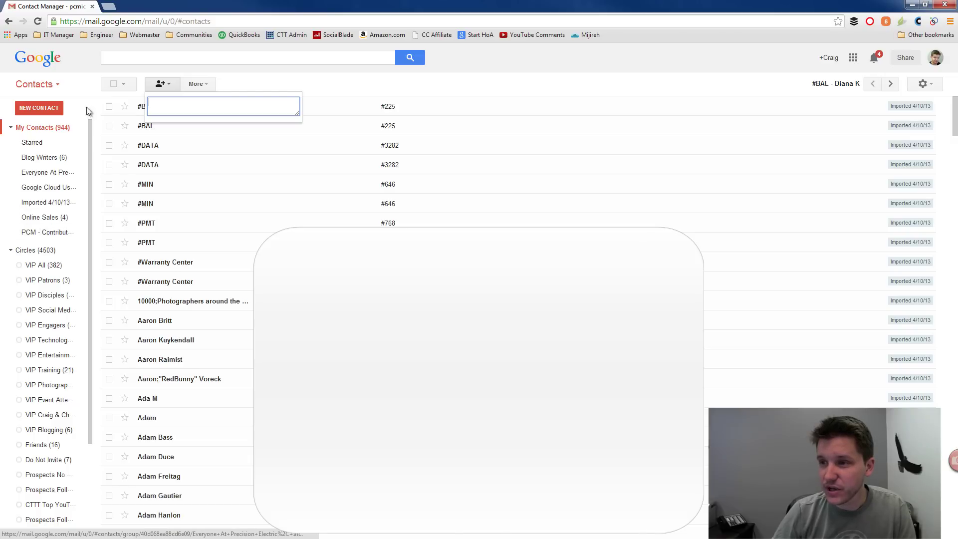
click(35, 84)
click(36, 102)
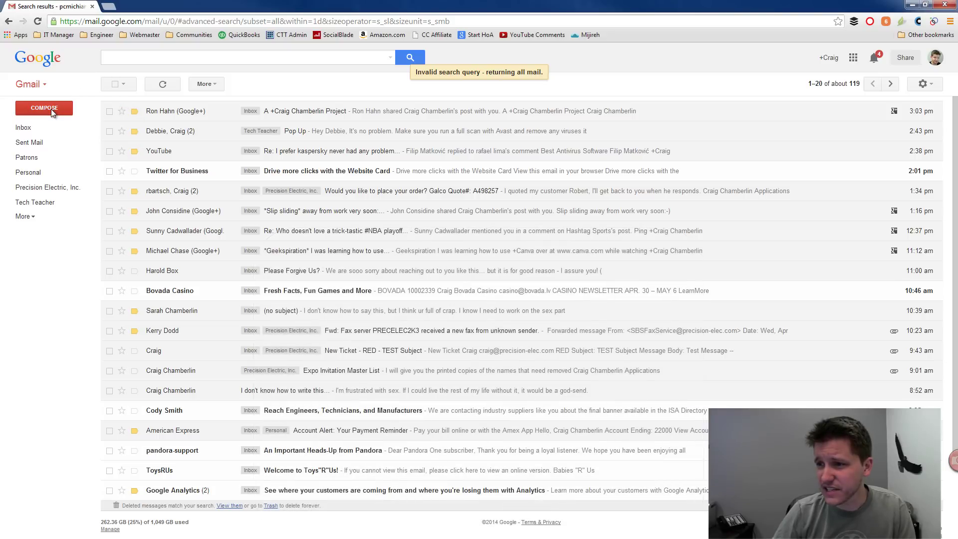
Step: Start a new message, expand the Blog Writers group in To, then delete all those recipients
click(51, 109)
text(blog)
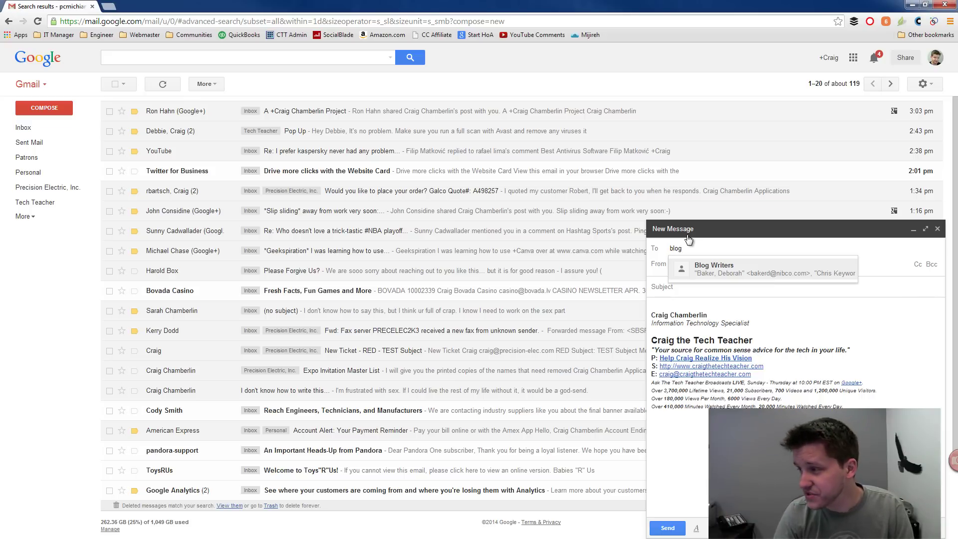
click(717, 270)
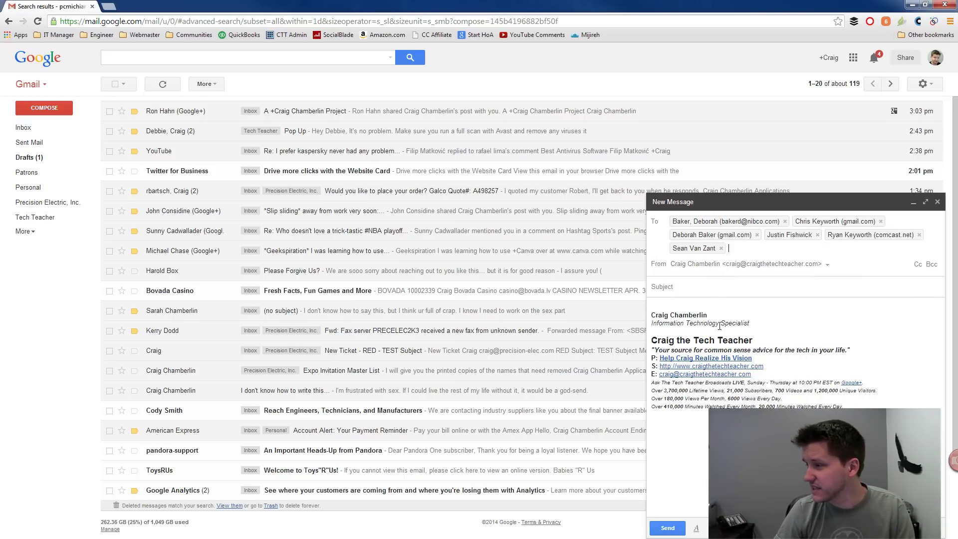
key(ctrl+a)
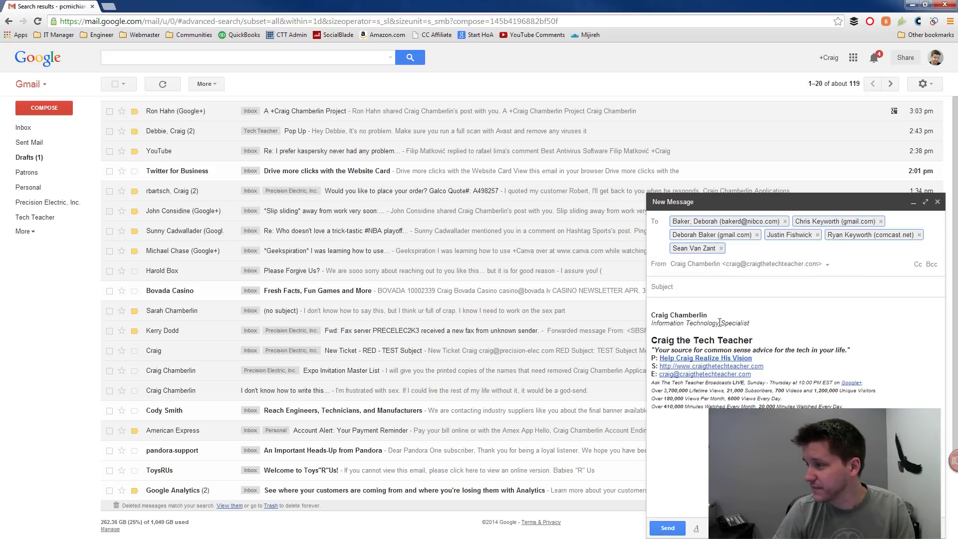
key(BackSpace)
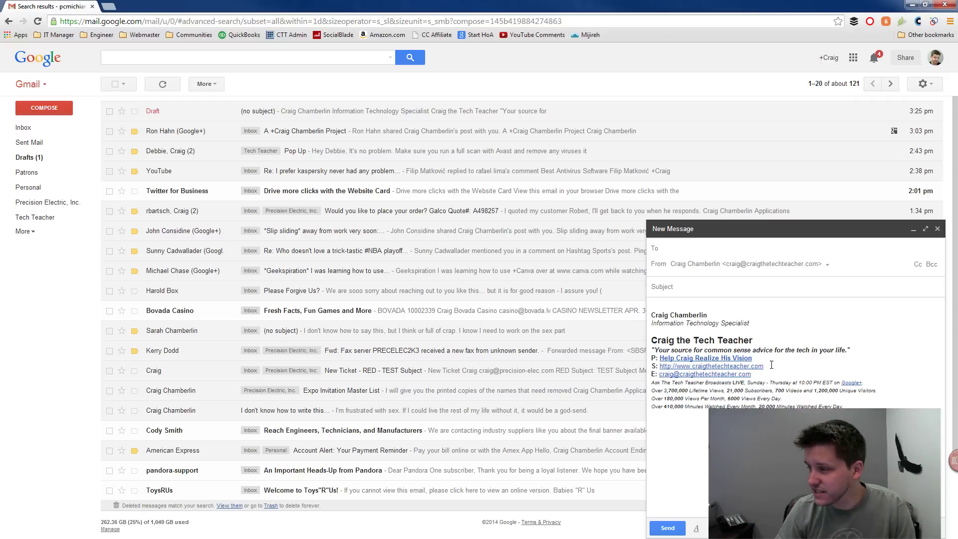
Step: Select the signature in the message body and bring up the settings gear menu
click(752, 382)
mouse_move(752, 382)
mouse_down()
mouse_move(648, 330)
mouse_move(646, 312)
mouse_up()
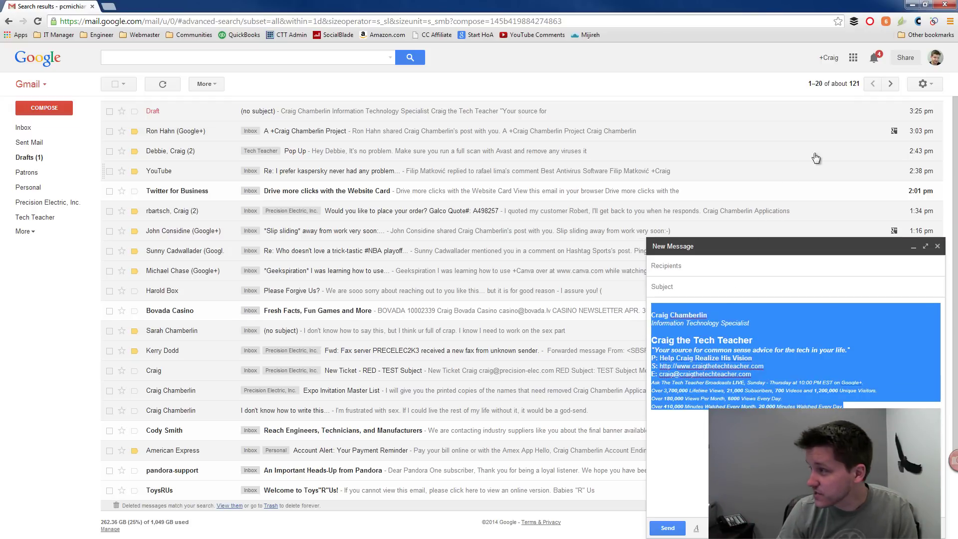
click(921, 86)
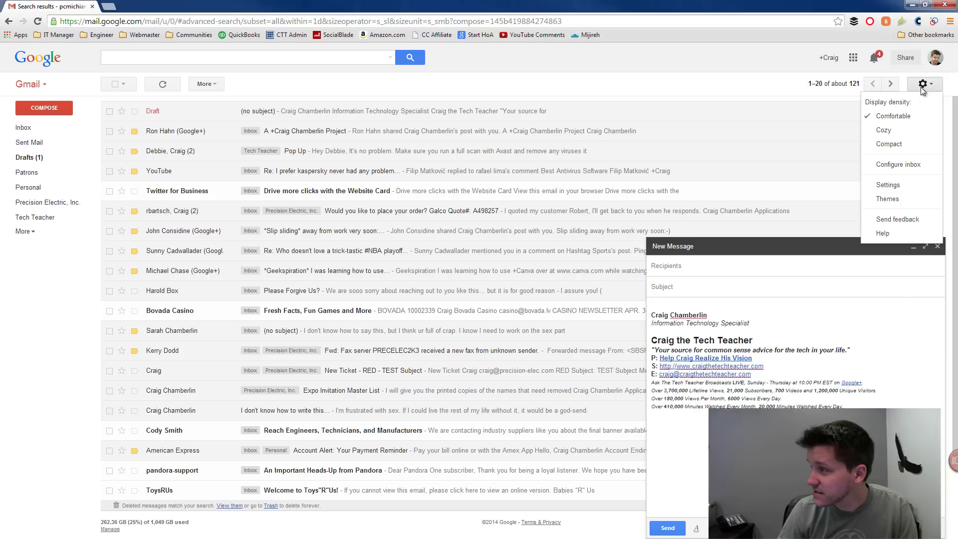
Step: Open Gmail's General settings and locate the Signature section
click(909, 188)
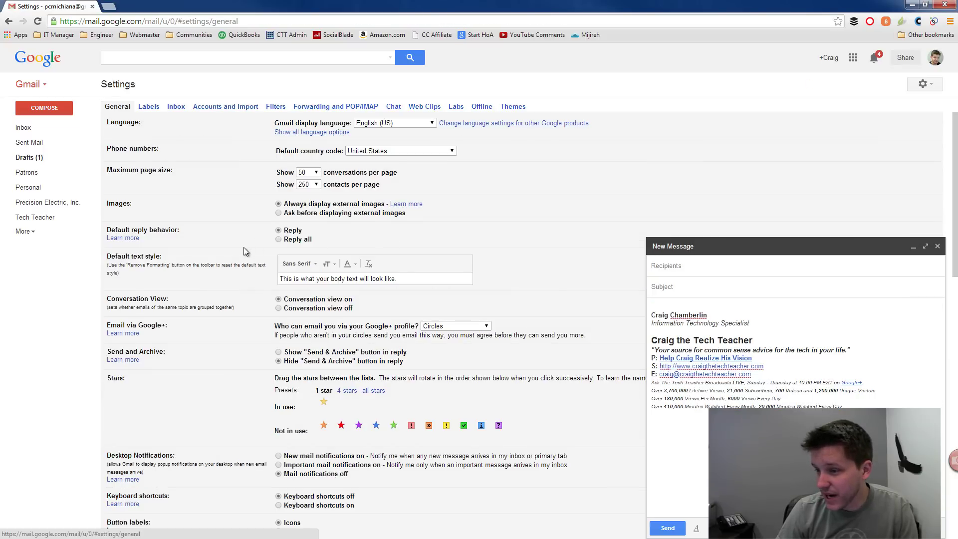
scroll(245, 249, down, 10)
scroll(244, 247, up, 1)
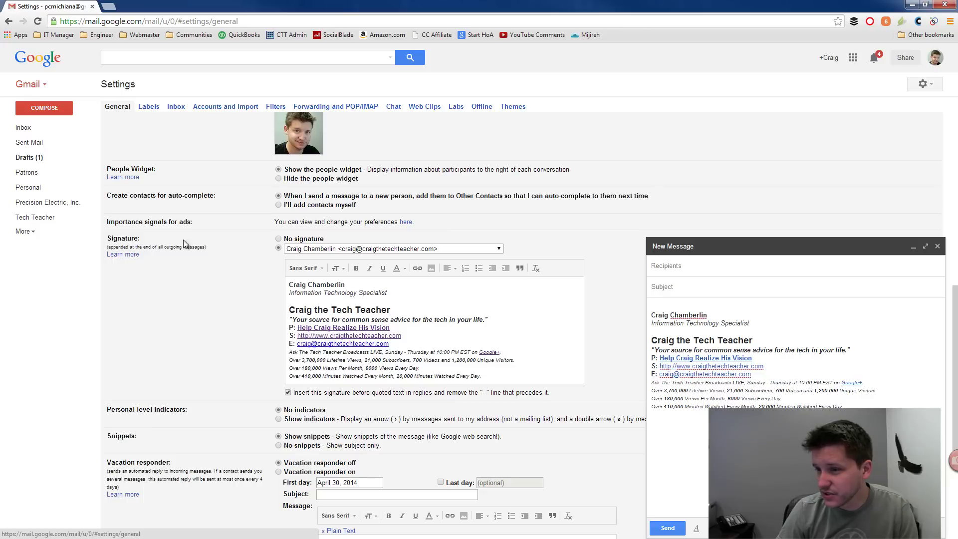
drag(108, 239, 141, 239)
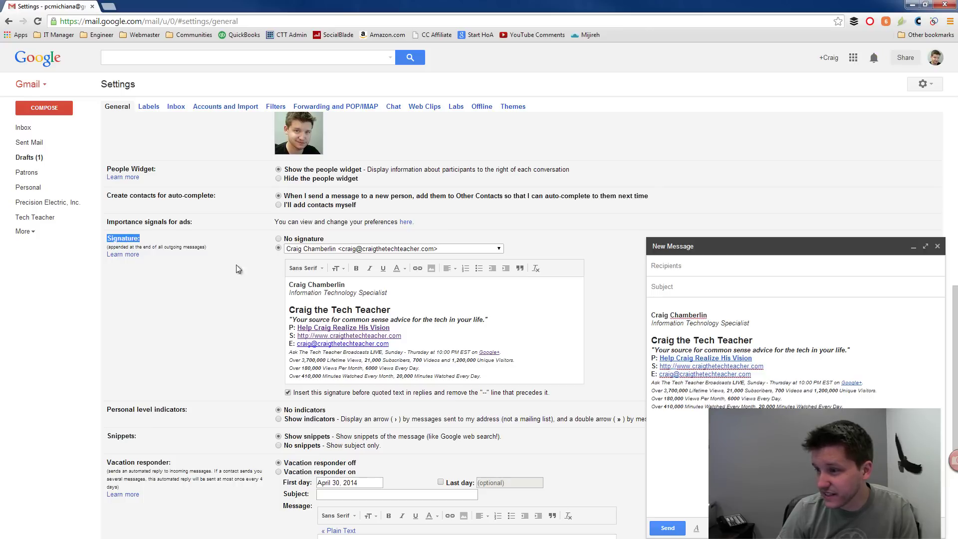
click(296, 249)
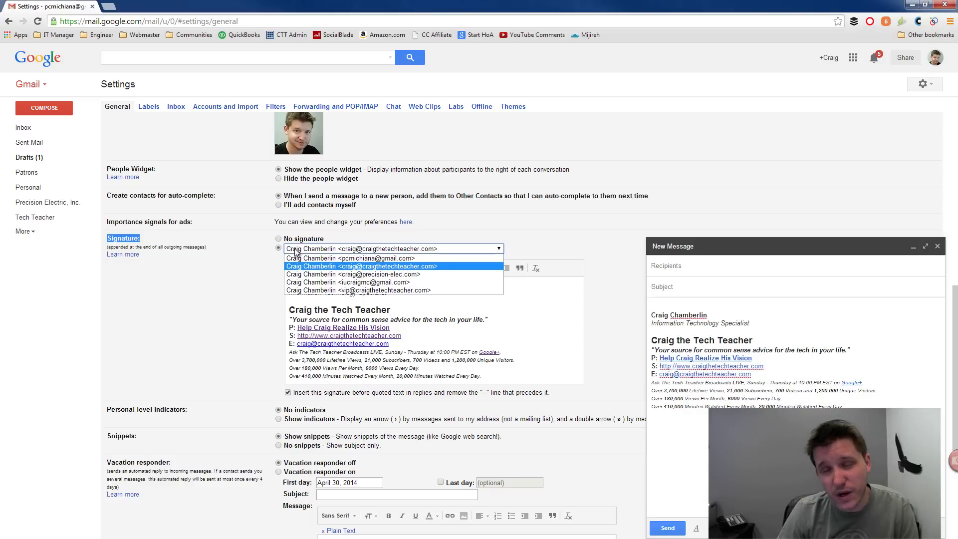
click(343, 277)
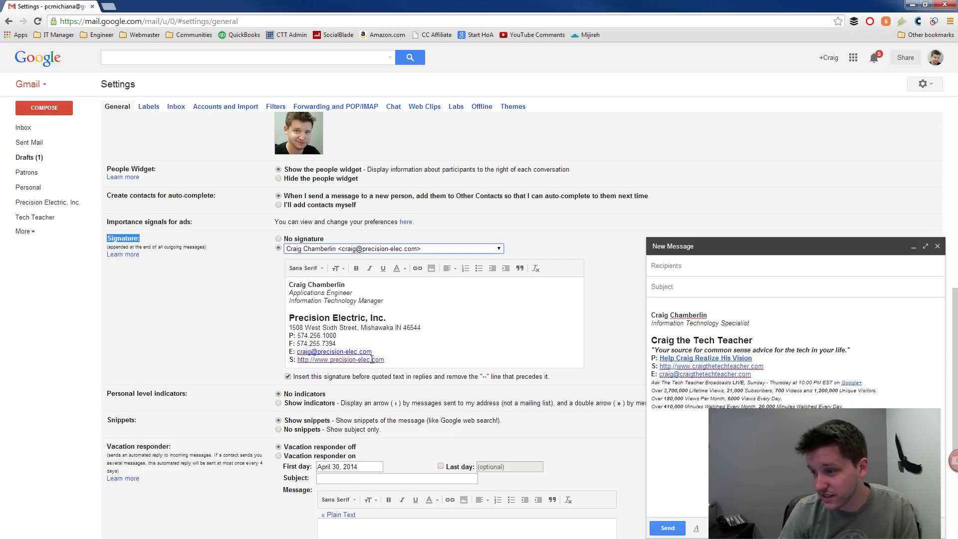
click(338, 249)
click(349, 296)
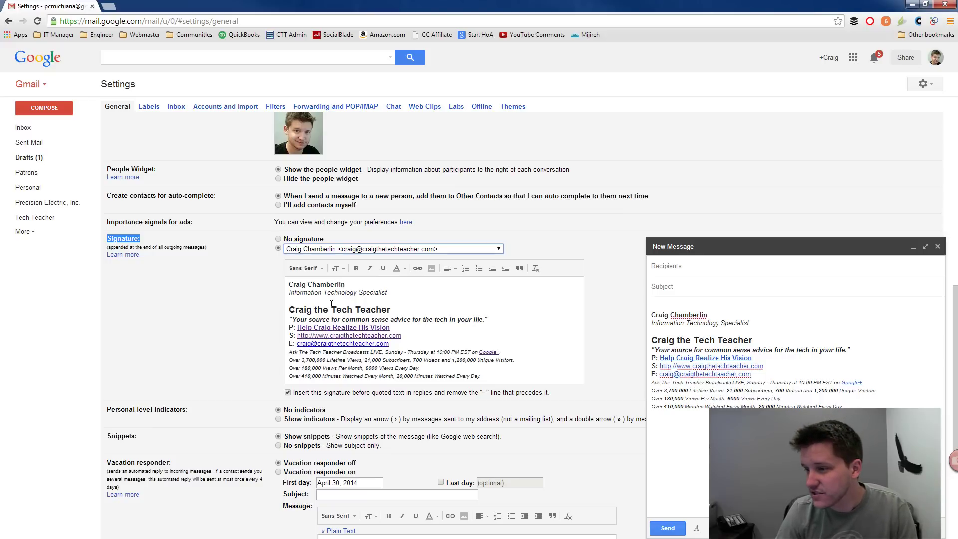
Step: Set the message's From address to the Precision Electric address
click(677, 291)
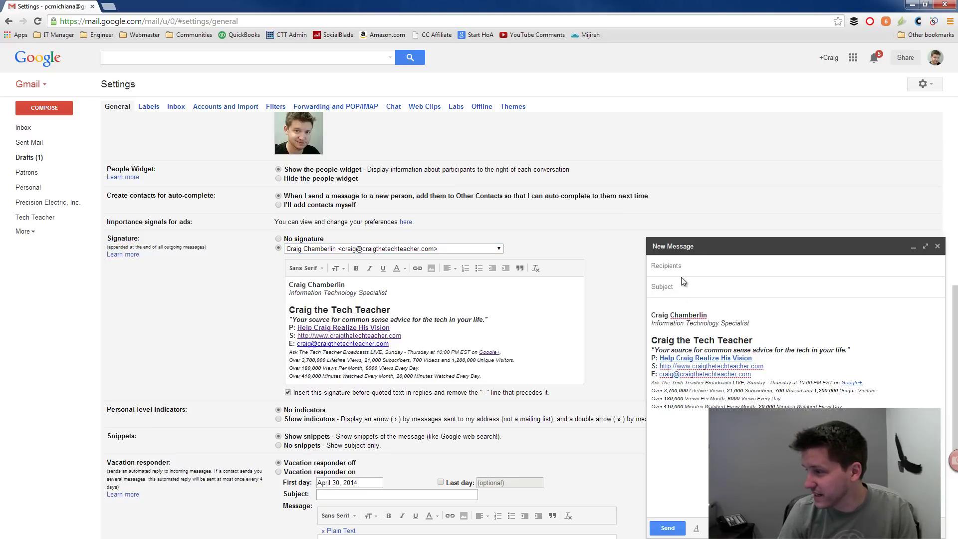
click(680, 270)
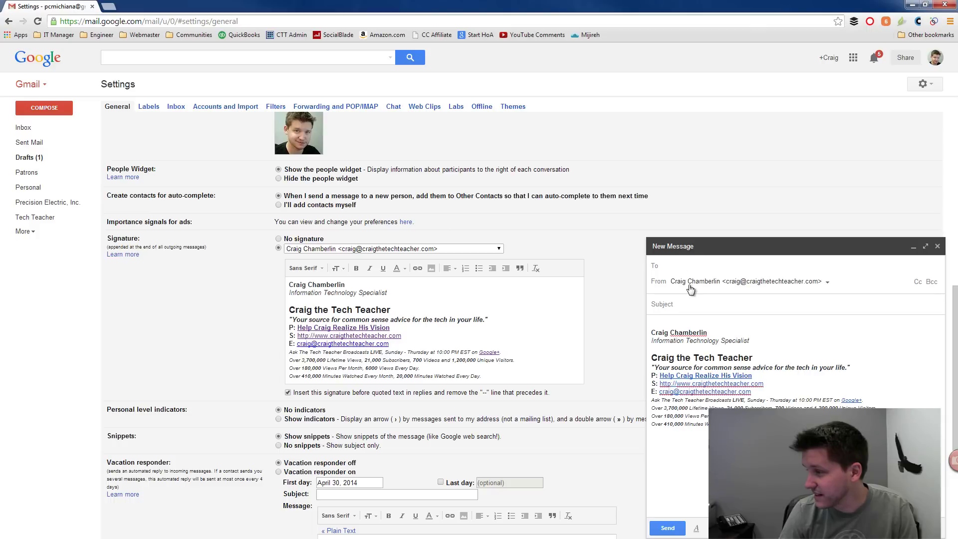
click(691, 282)
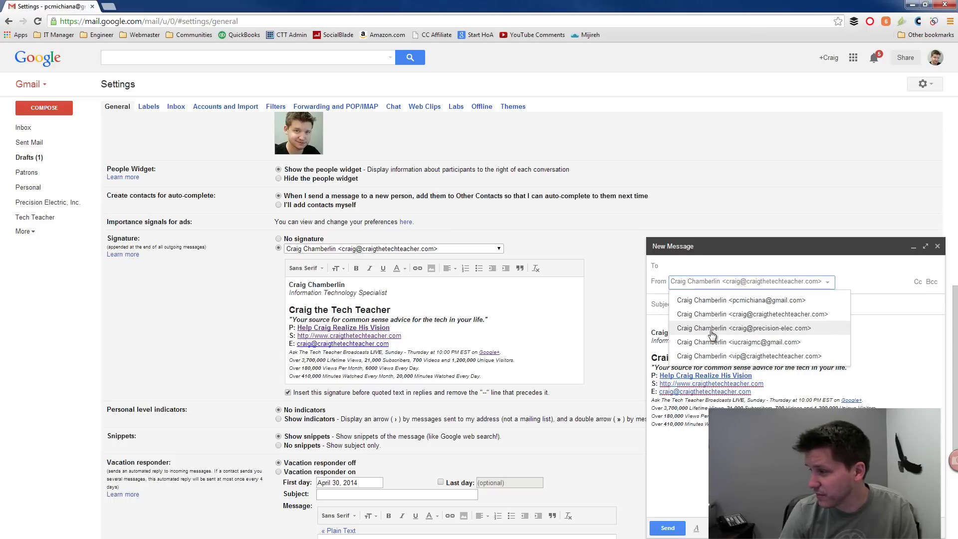
click(711, 329)
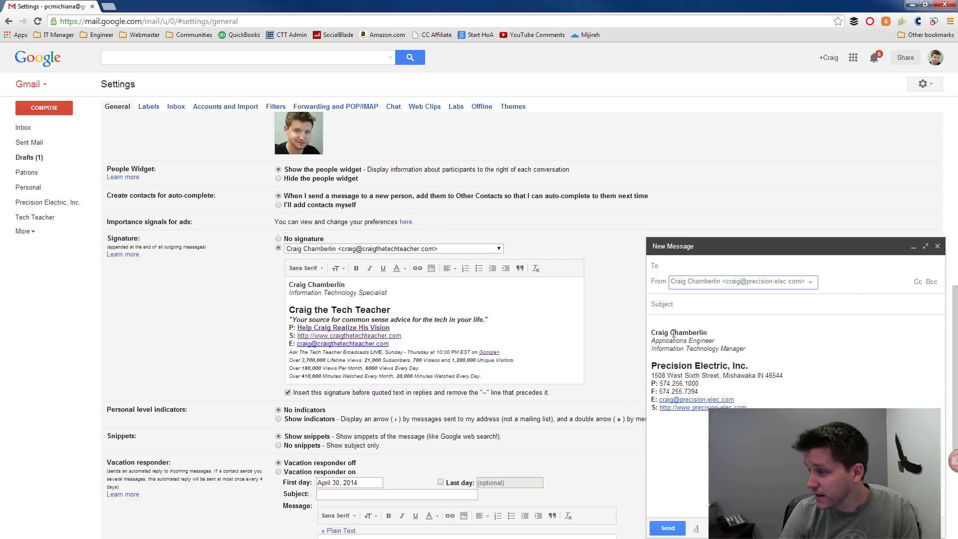
Step: Enter the subject 'This Is A Draft' and add the Blog Writers group as recipients
click(673, 309)
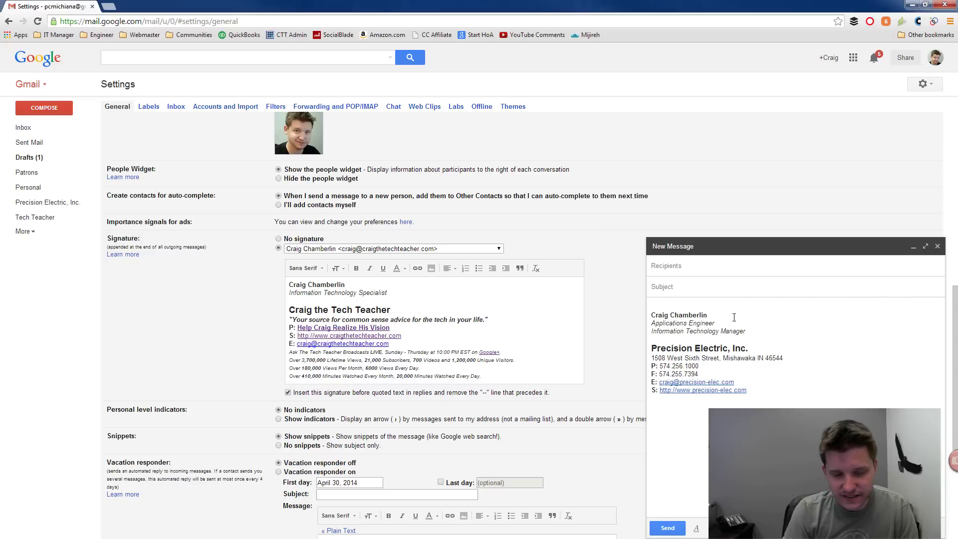
text(This Is )
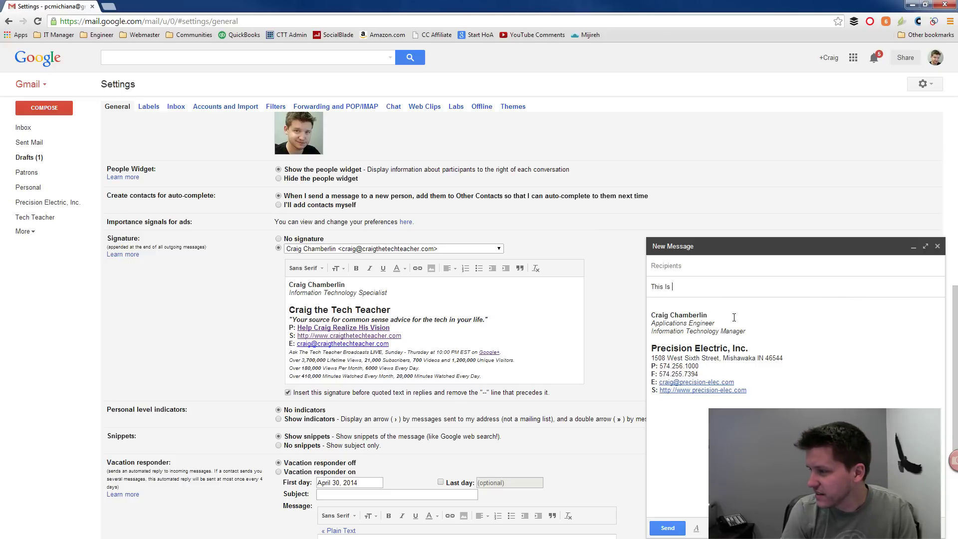
text(A Draft)
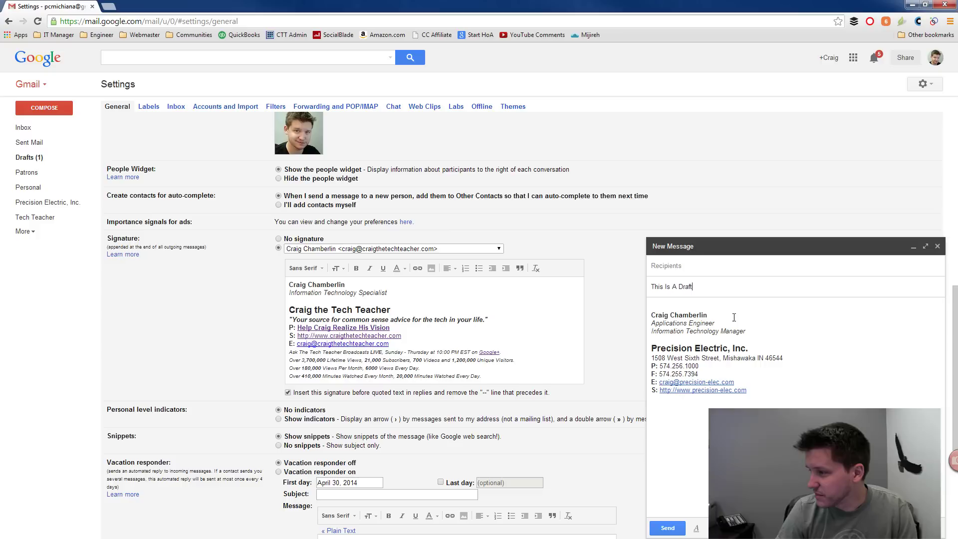
click(748, 261)
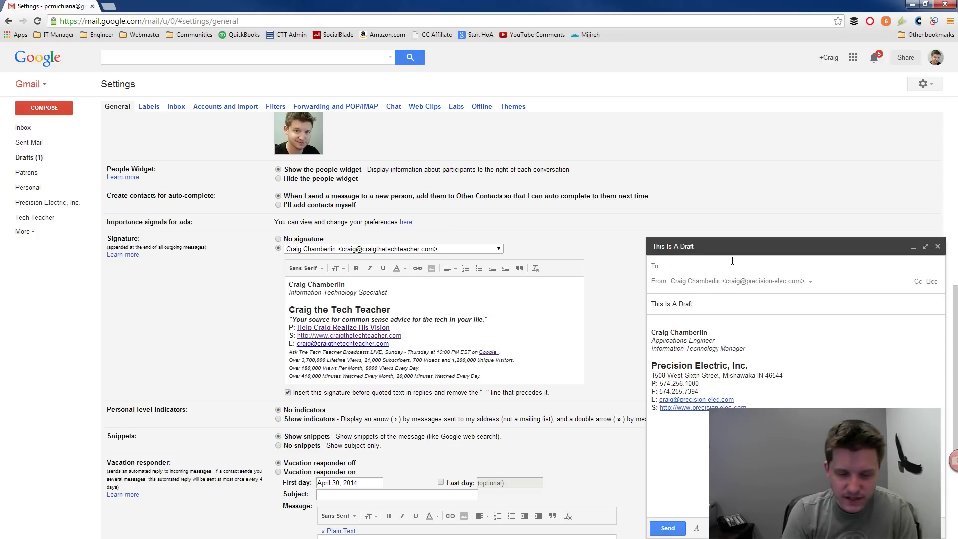
text(blog)
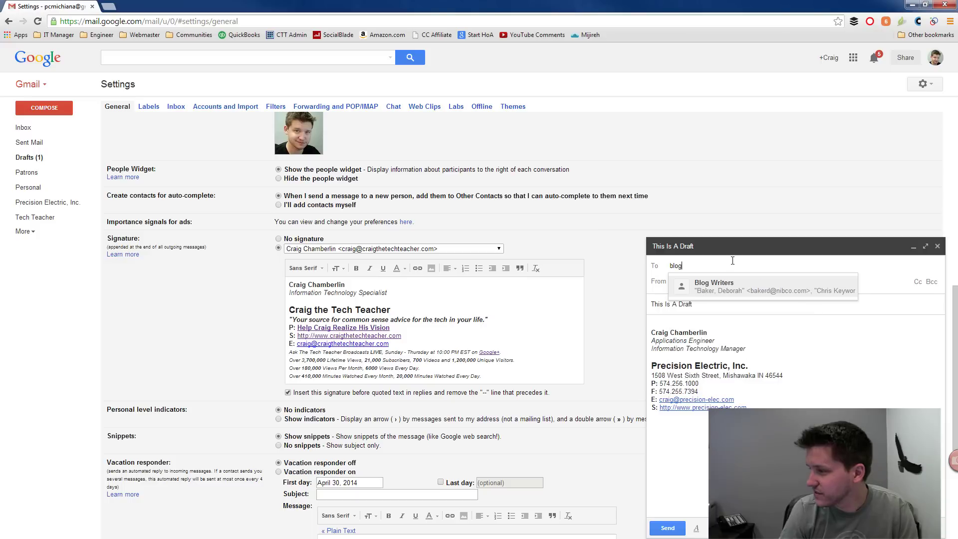
click(700, 287)
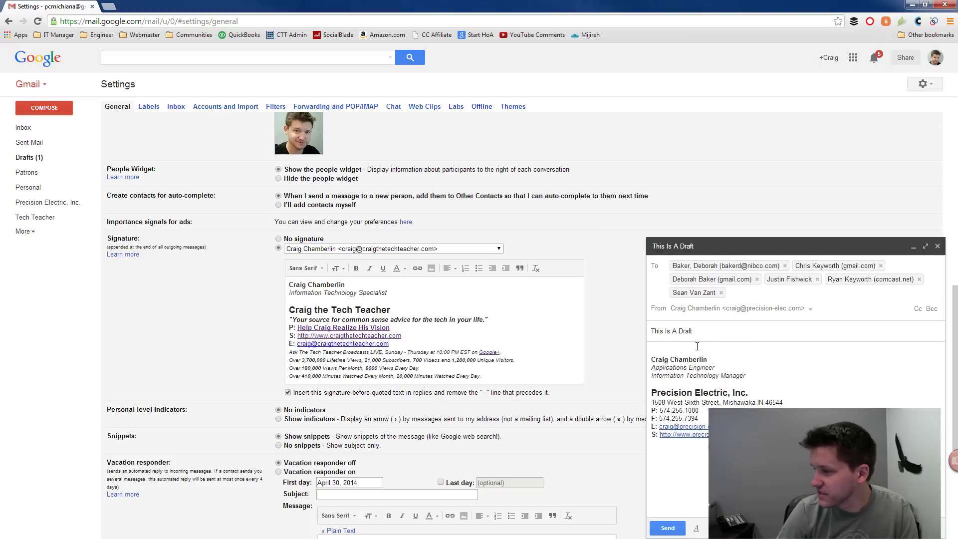
Step: Add a body line starting 'I just wan' above the signature and close the message as a draft
click(697, 348)
click(660, 307)
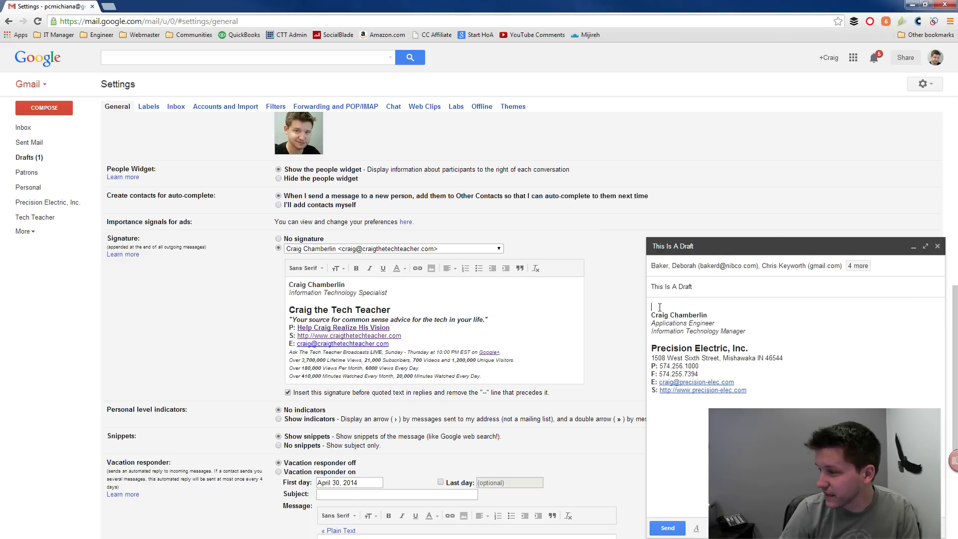
key(Return)
text(I just wan)
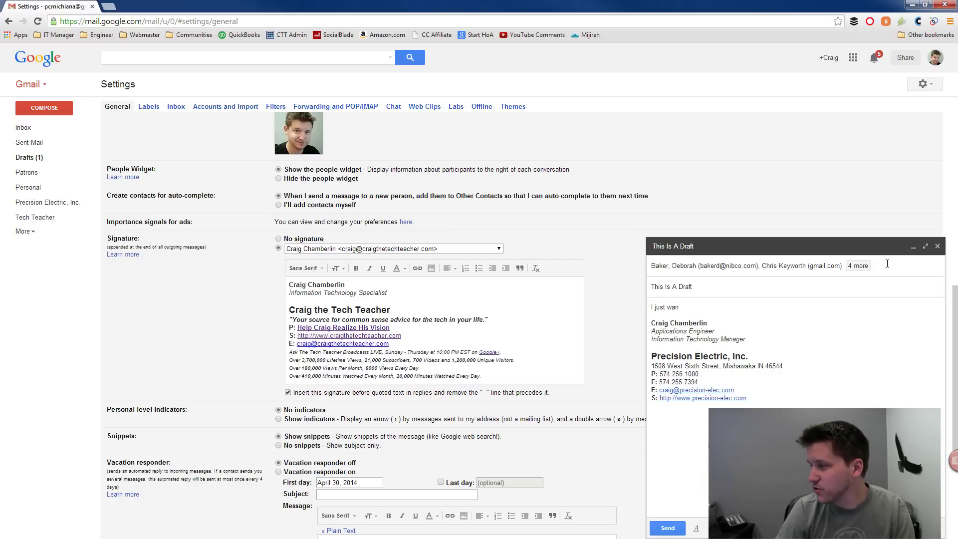
click(938, 246)
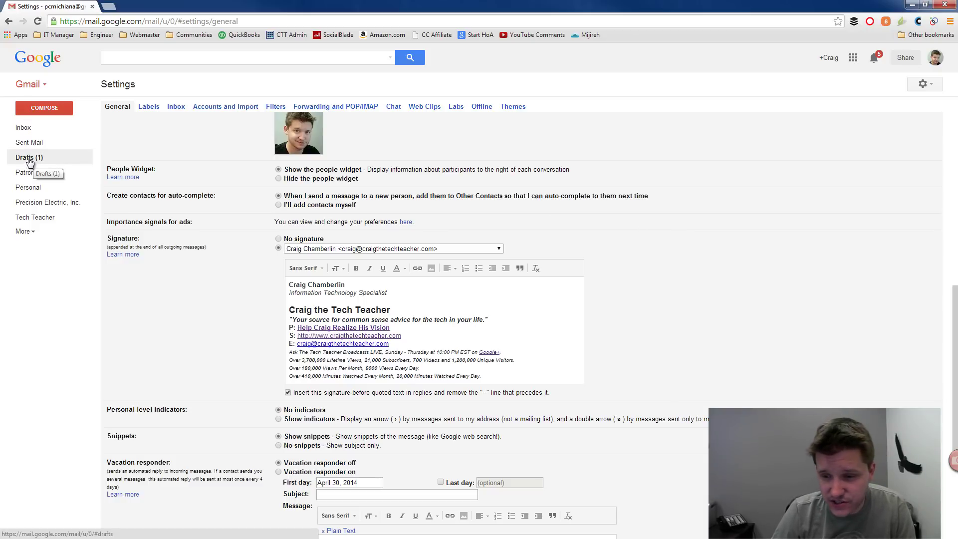
Step: Open Drafts to check the saved 'This Is A Draft', then expand the remaining labels
click(30, 158)
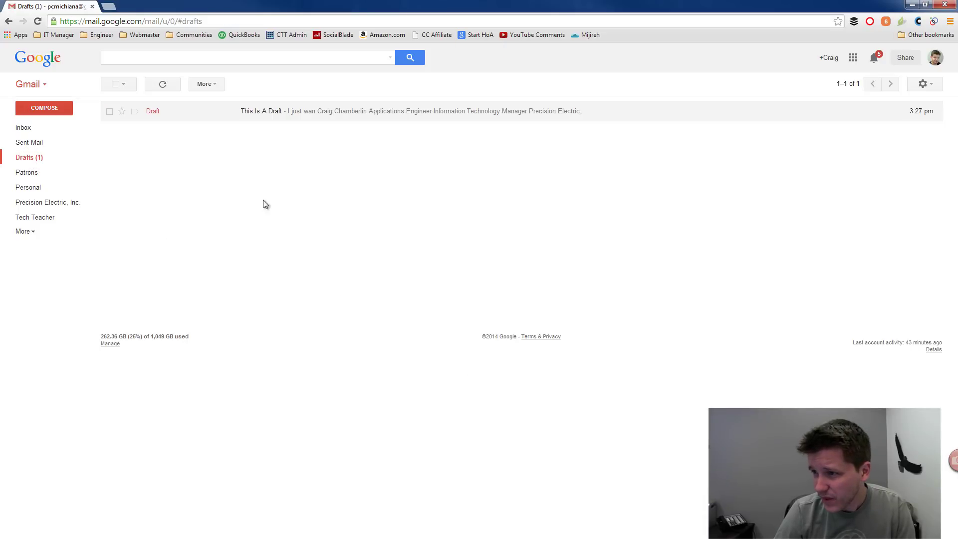
click(258, 118)
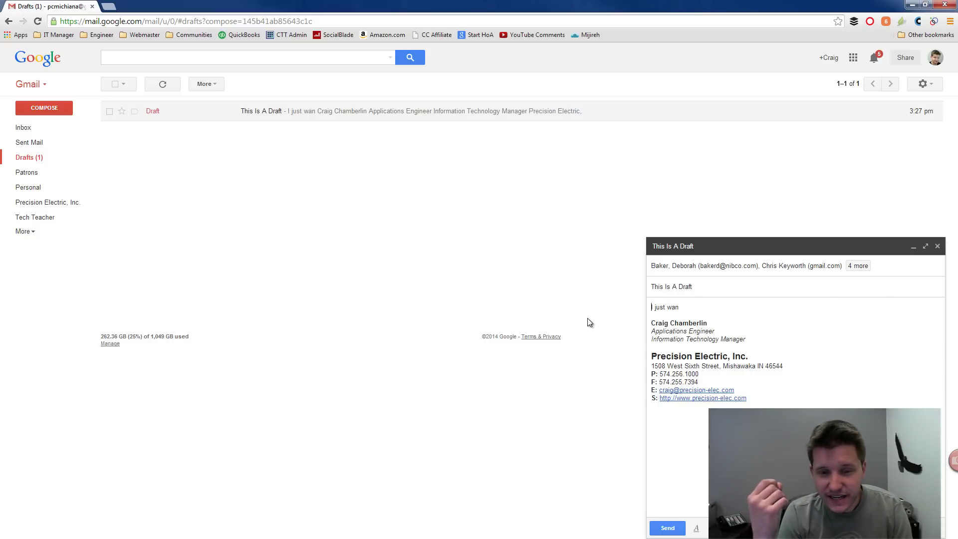
click(30, 82)
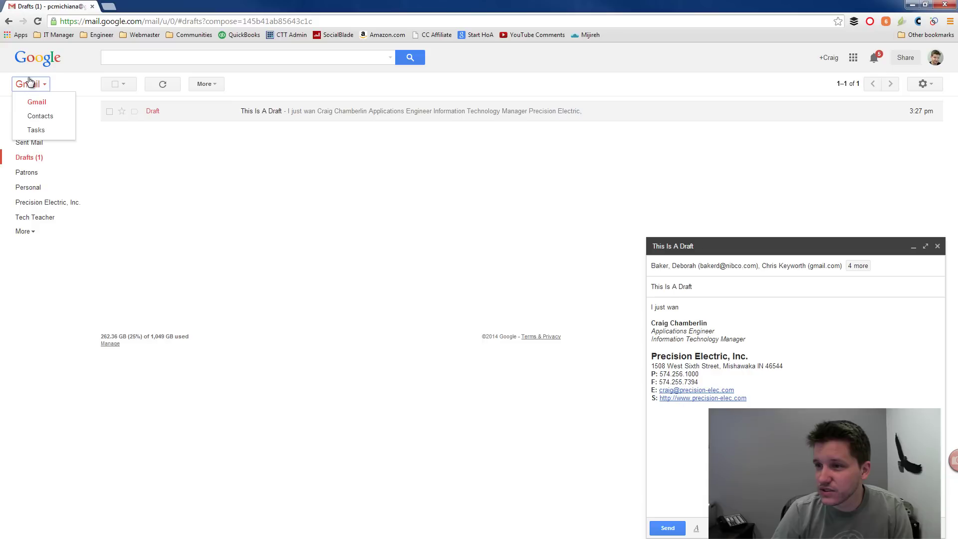
click(30, 82)
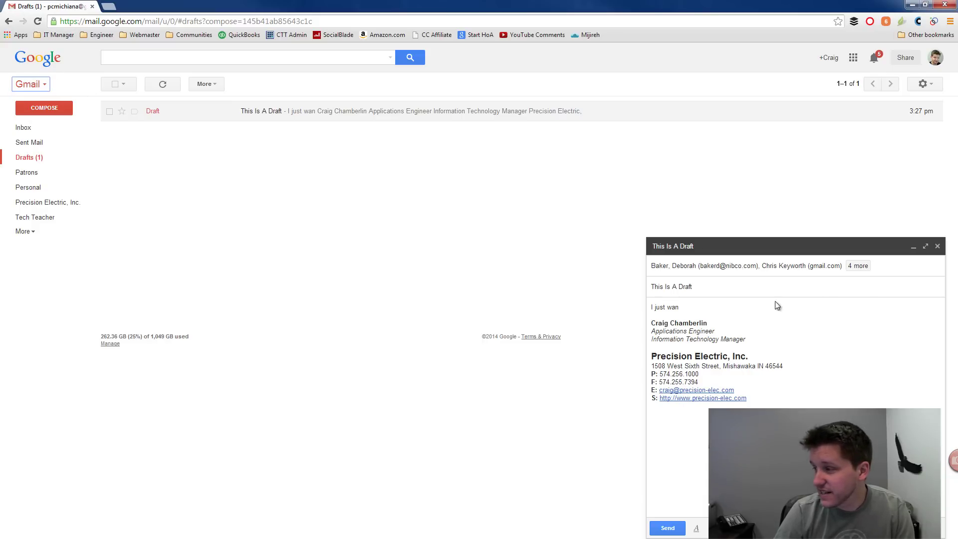
click(938, 246)
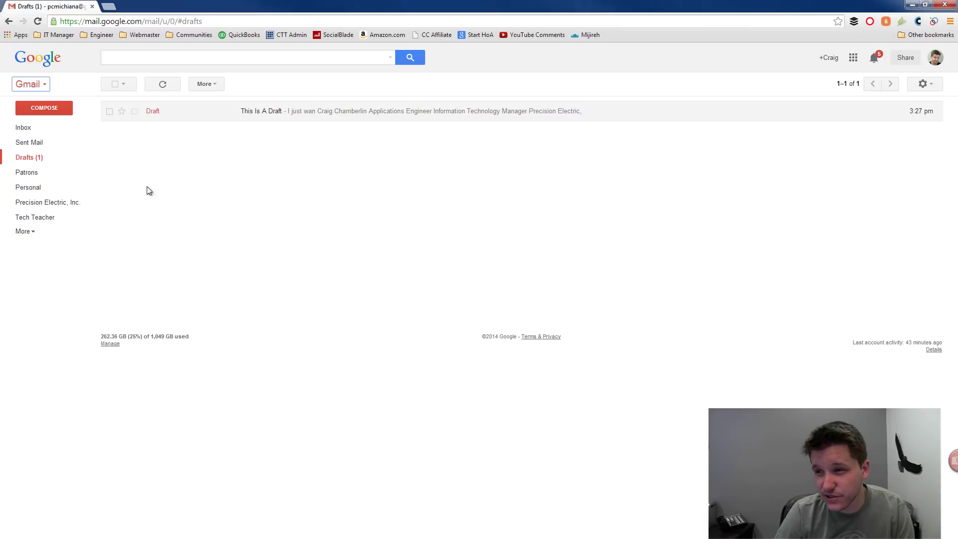
click(34, 234)
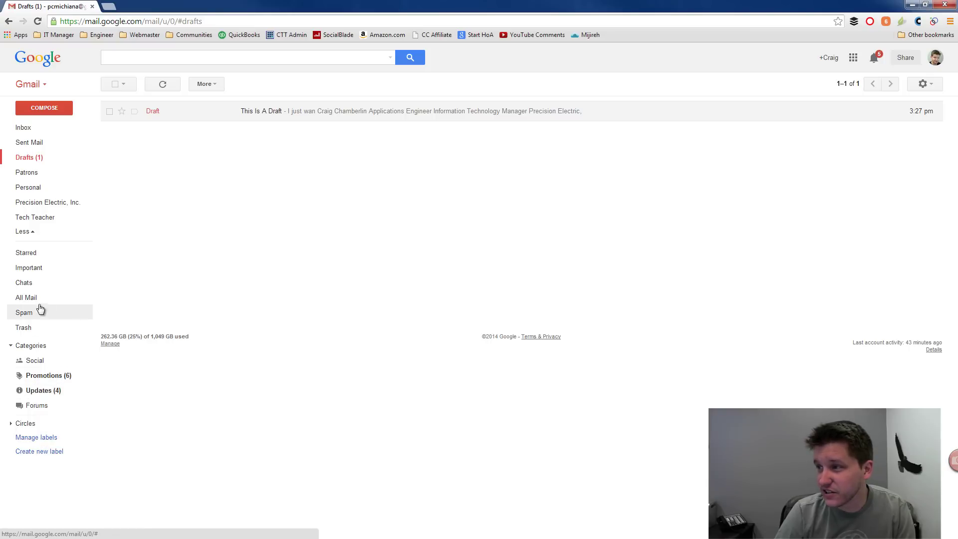
click(81, 21)
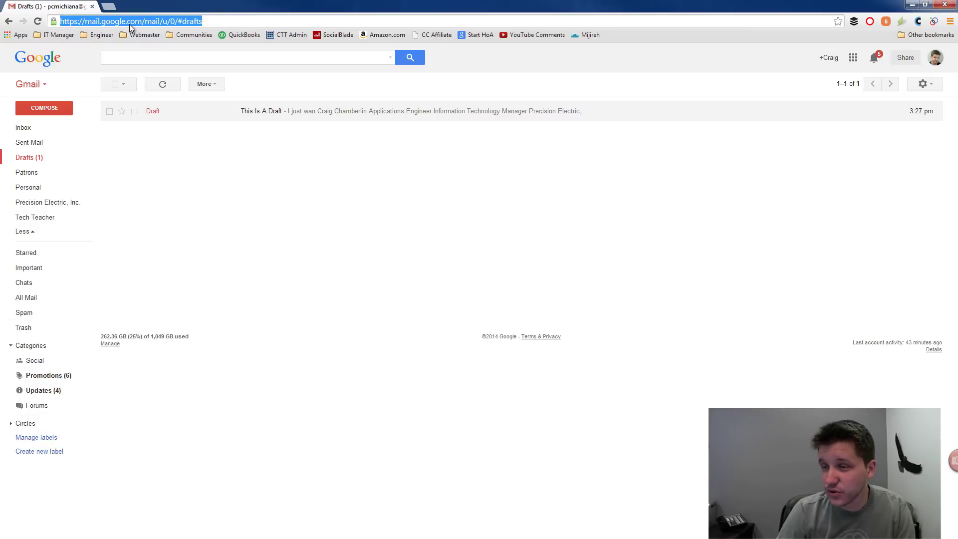
Step: Open Google Calendar in a new browser tab
click(108, 7)
text(google.com/calendar)
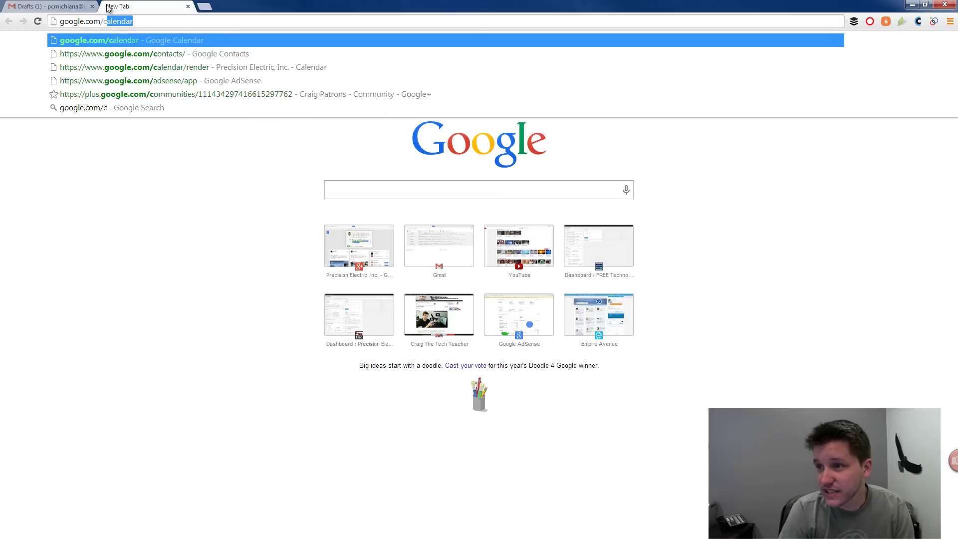
key(Return)
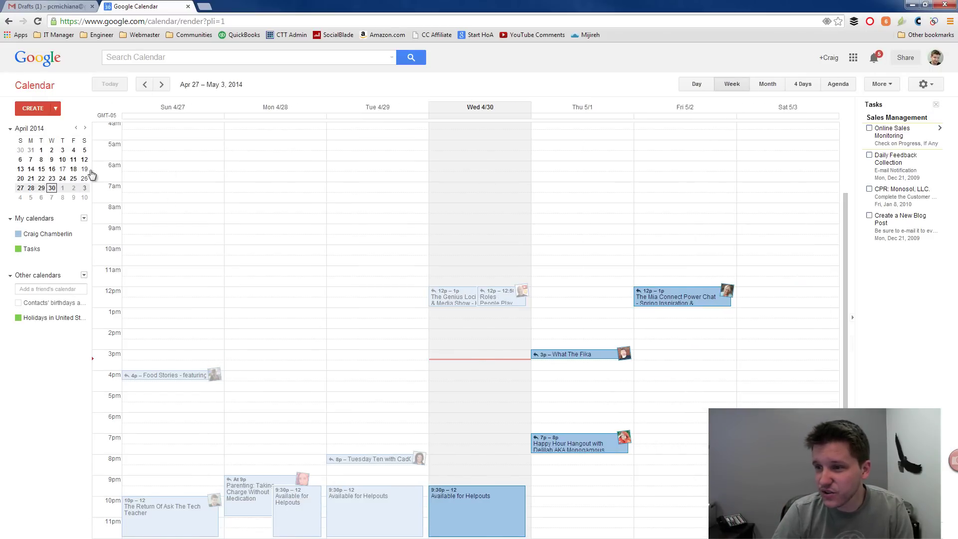
Step: Create an event titled 'My Event' and invite the Blog Writers group of 6 contacts
click(33, 108)
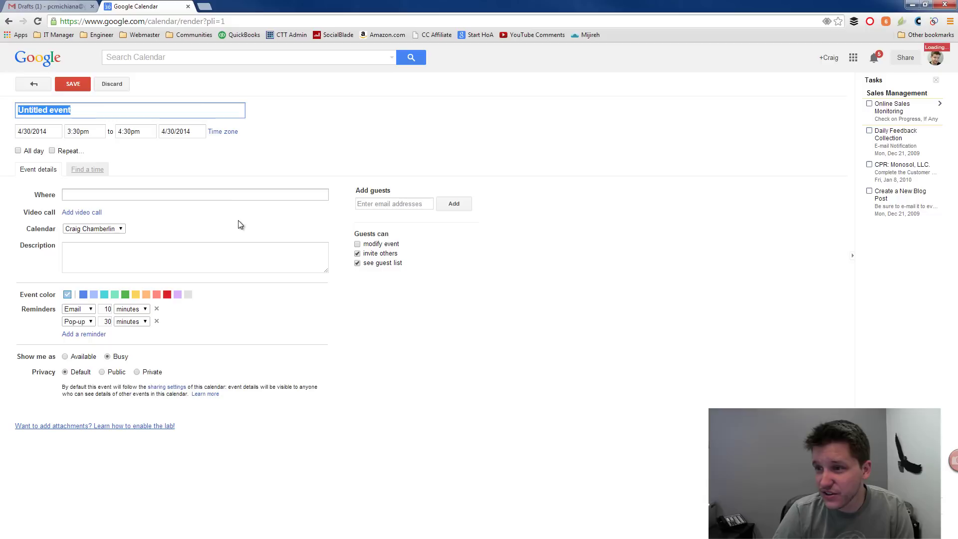
text(My Event)
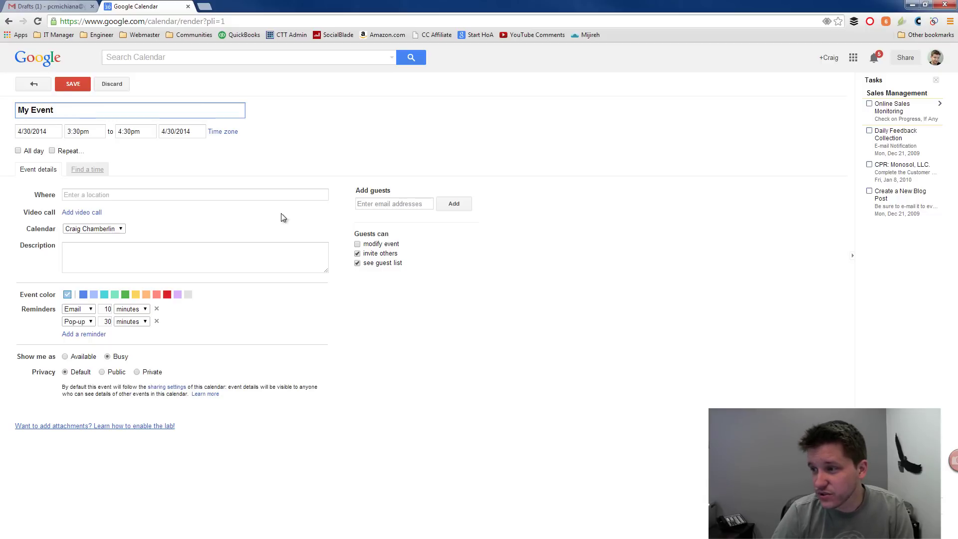
click(392, 205)
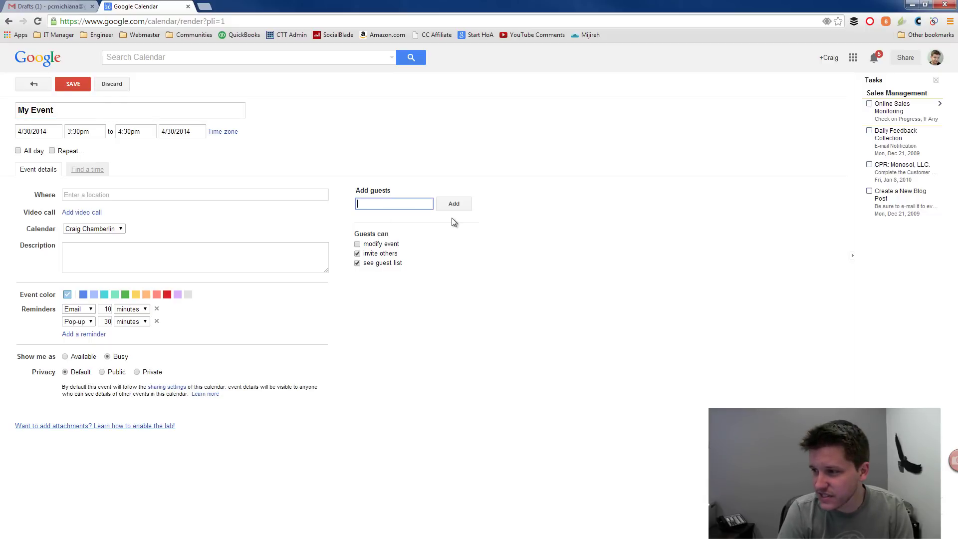
text(blog)
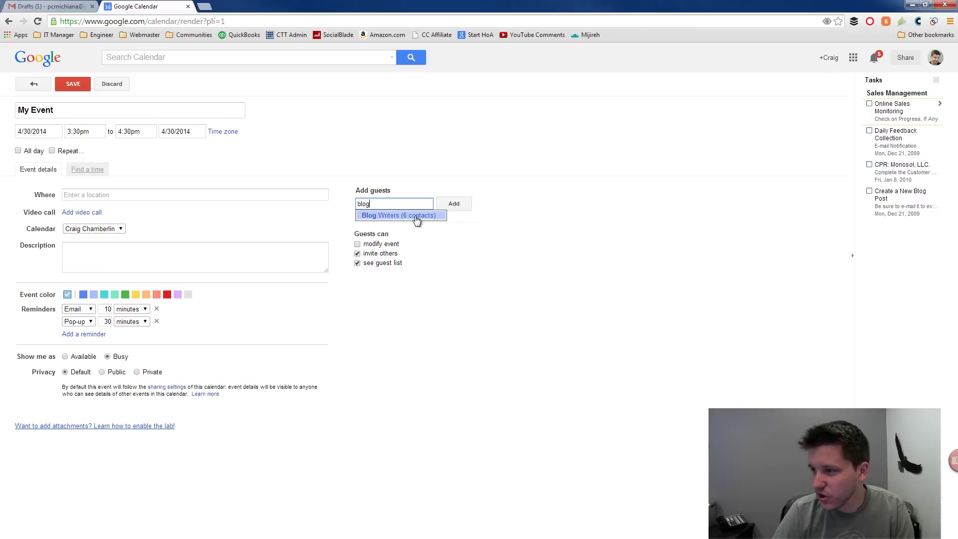
click(425, 215)
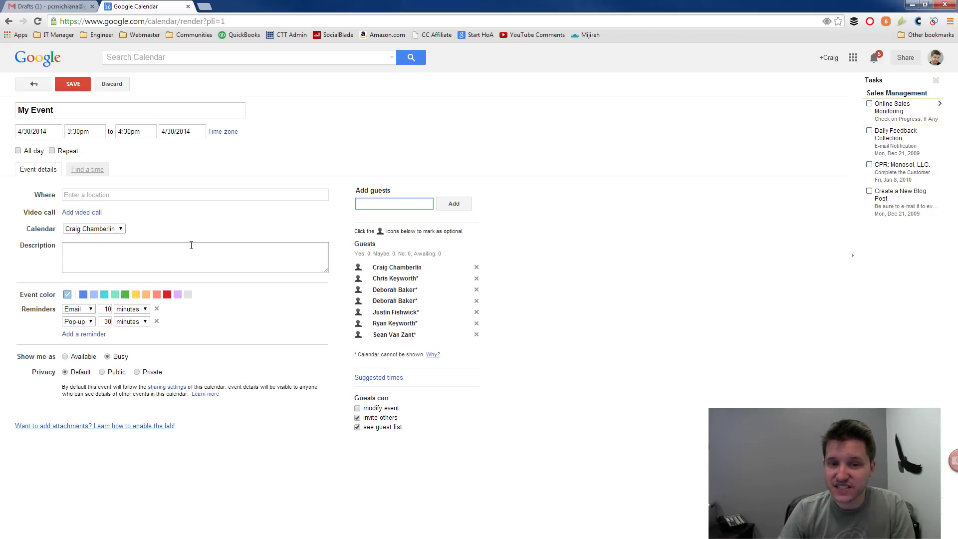
Step: Reopen 'This Is A Draft' full-screen in Gmail and open the Insert files using Drive dialog
click(37, 82)
click(50, 6)
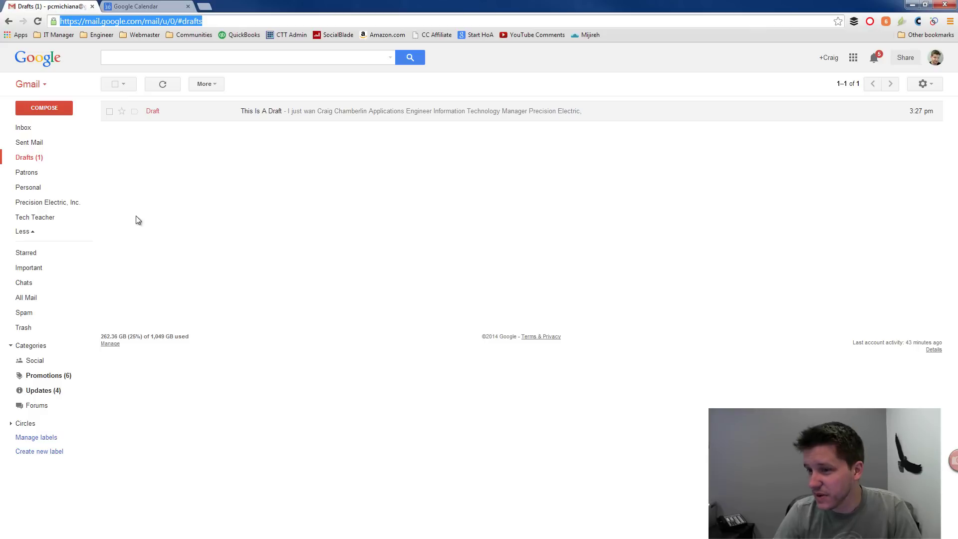
click(269, 113)
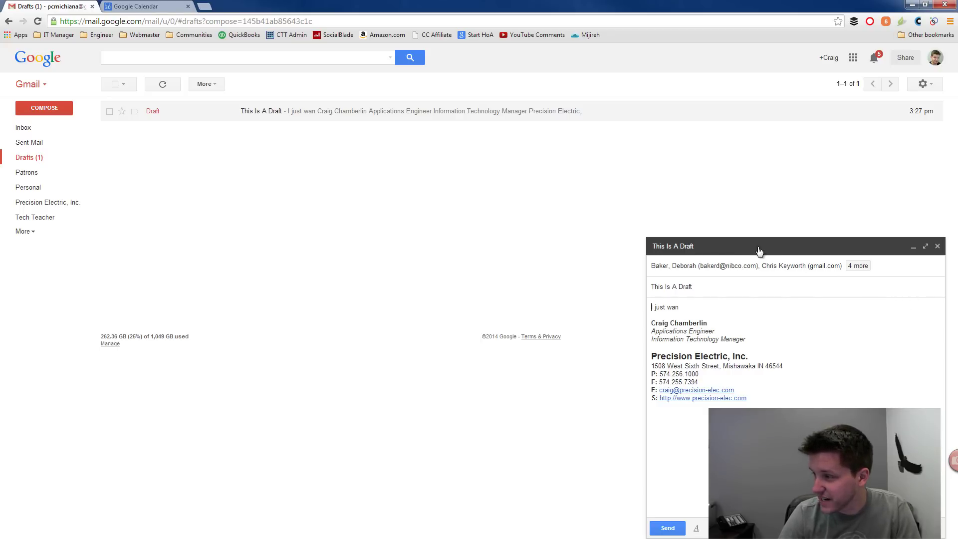
click(926, 247)
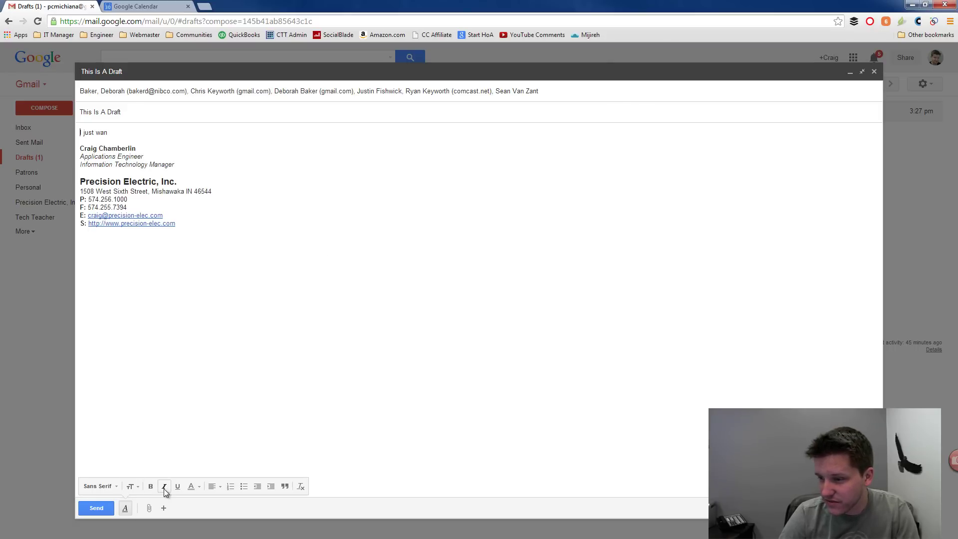
mouse_move(147, 508)
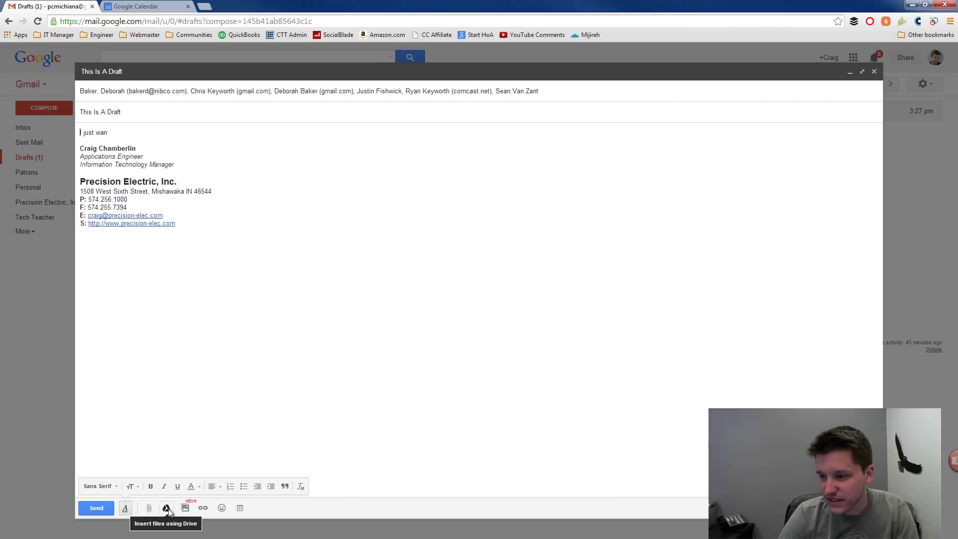
click(167, 508)
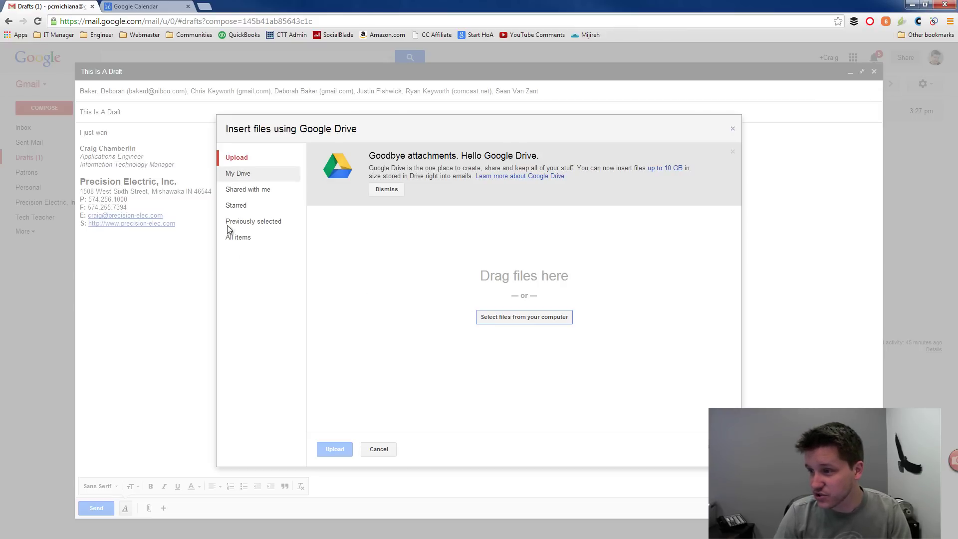
Step: Browse the My Drive and Upload tabs, cancel the computer file picker, and close the Drive dialog
click(240, 176)
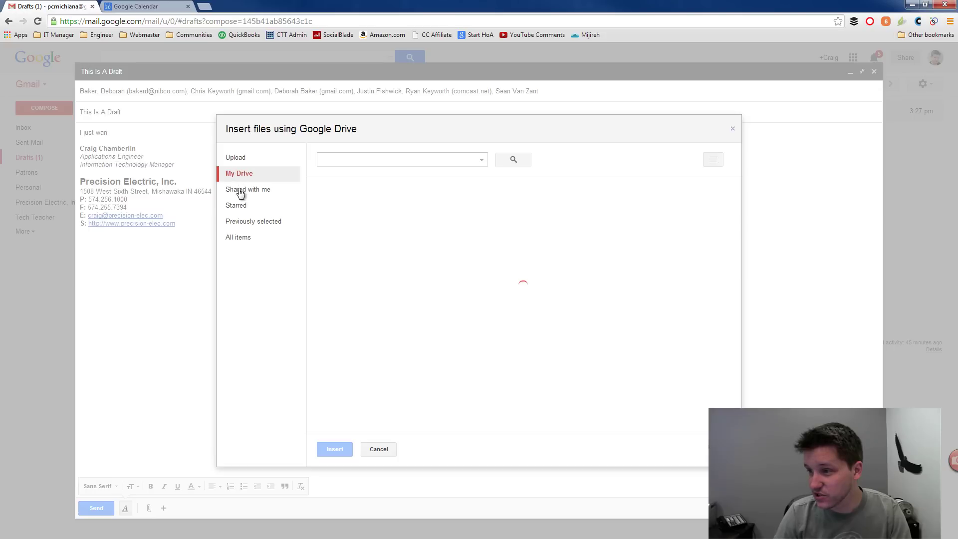
click(241, 159)
click(492, 316)
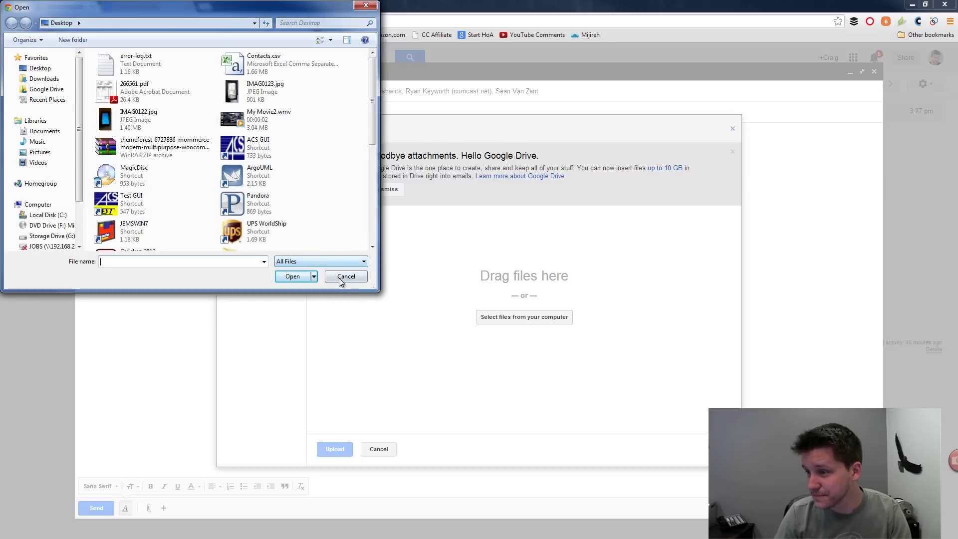
click(343, 276)
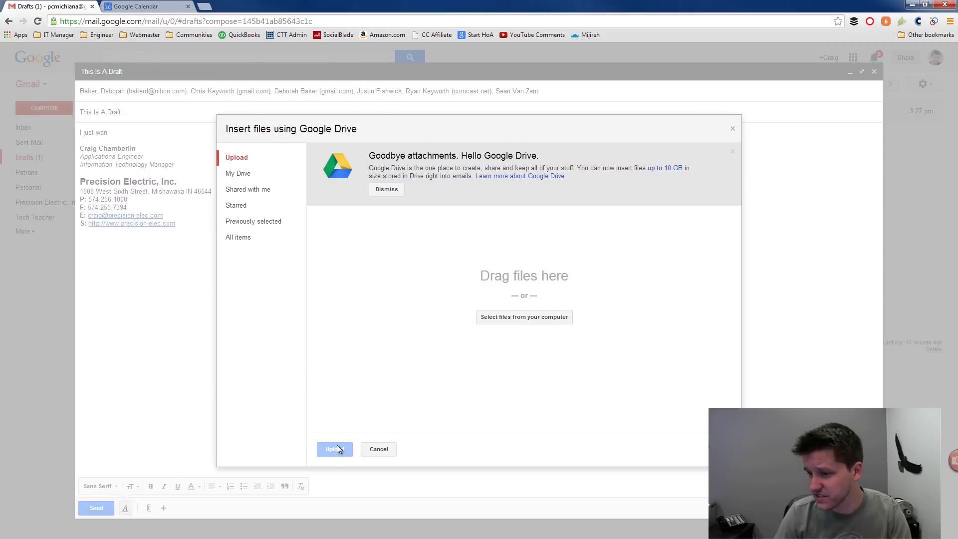
click(379, 449)
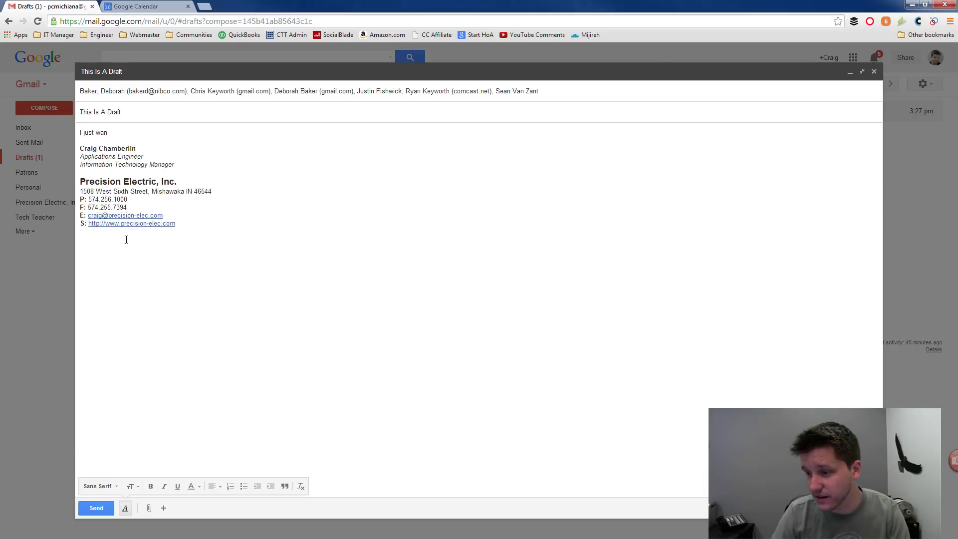
mouse_move(164, 508)
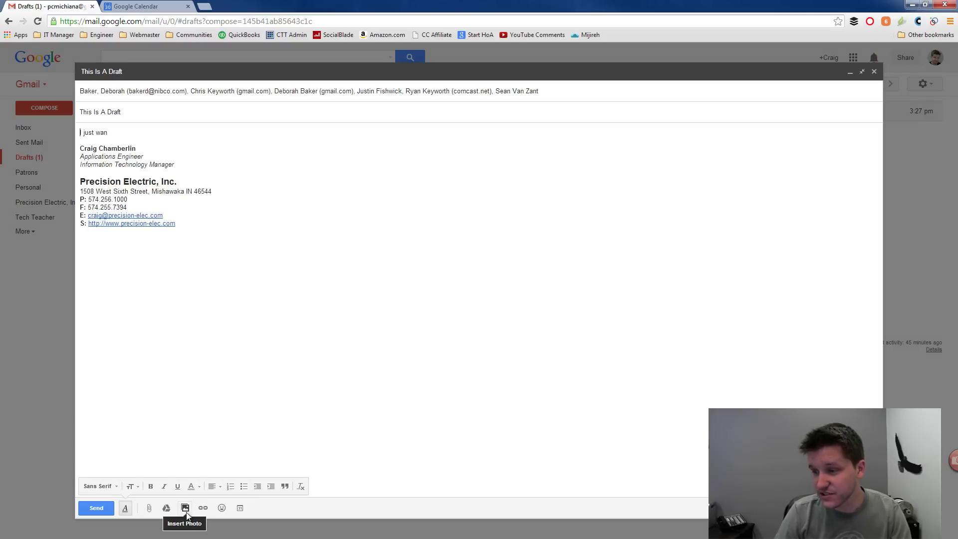
click(186, 509)
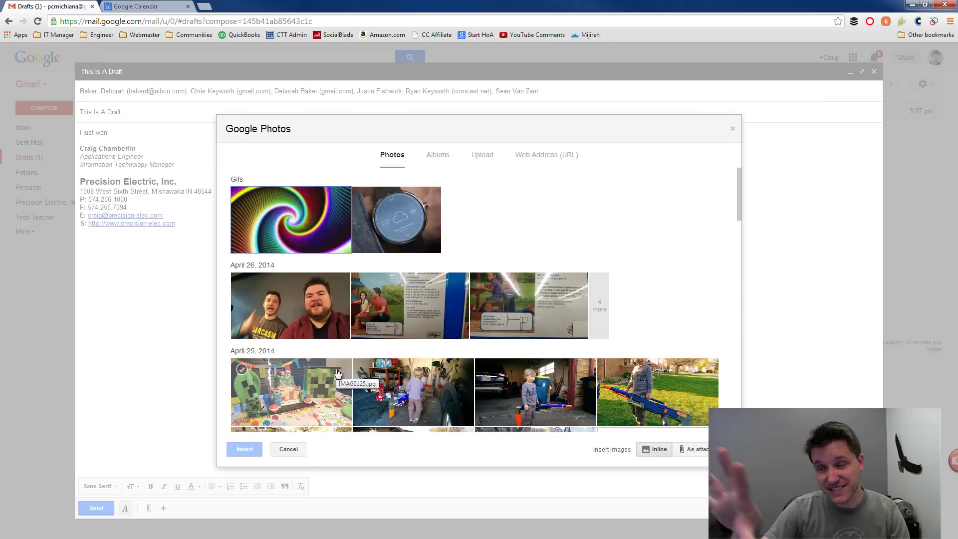
click(294, 448)
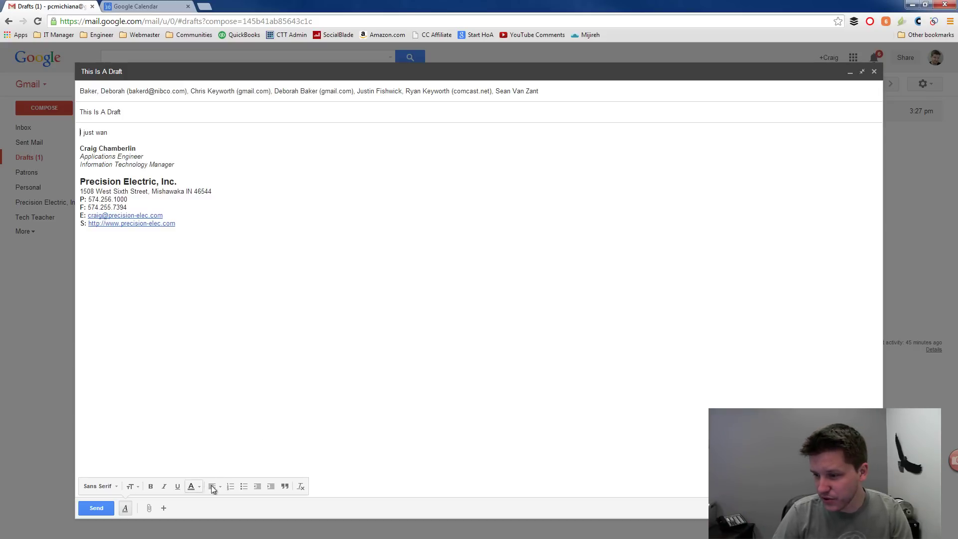
click(168, 508)
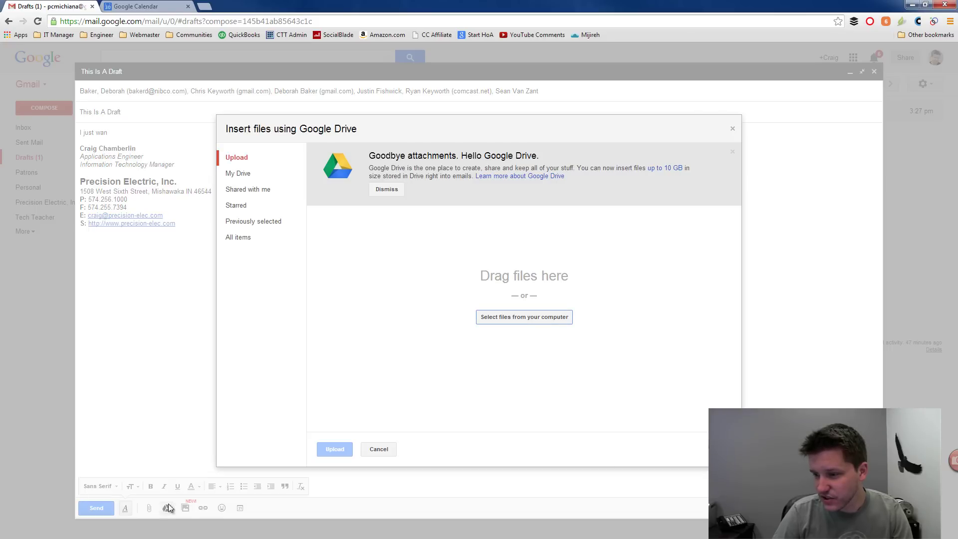
click(382, 452)
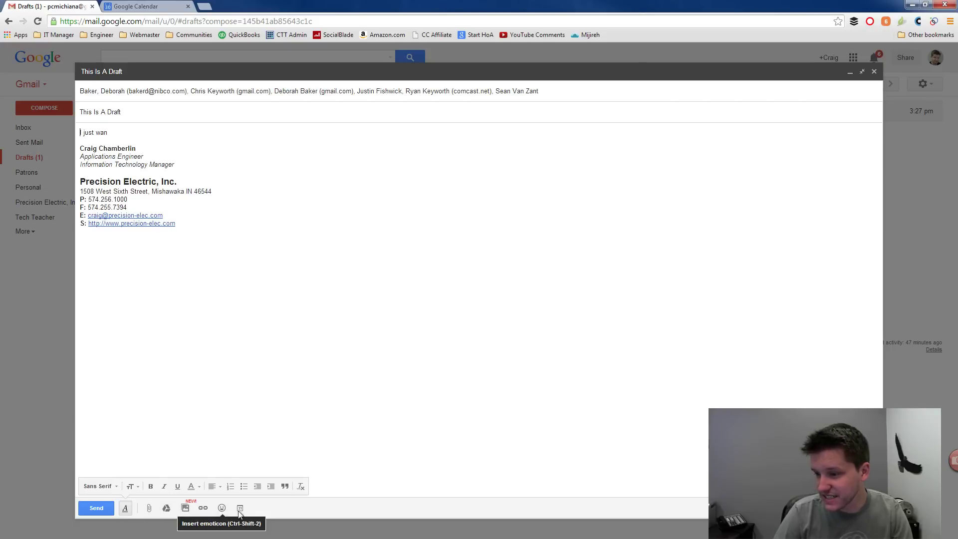
Step: Close the full-screen draft and show mail from the VIP All circle
click(44, 345)
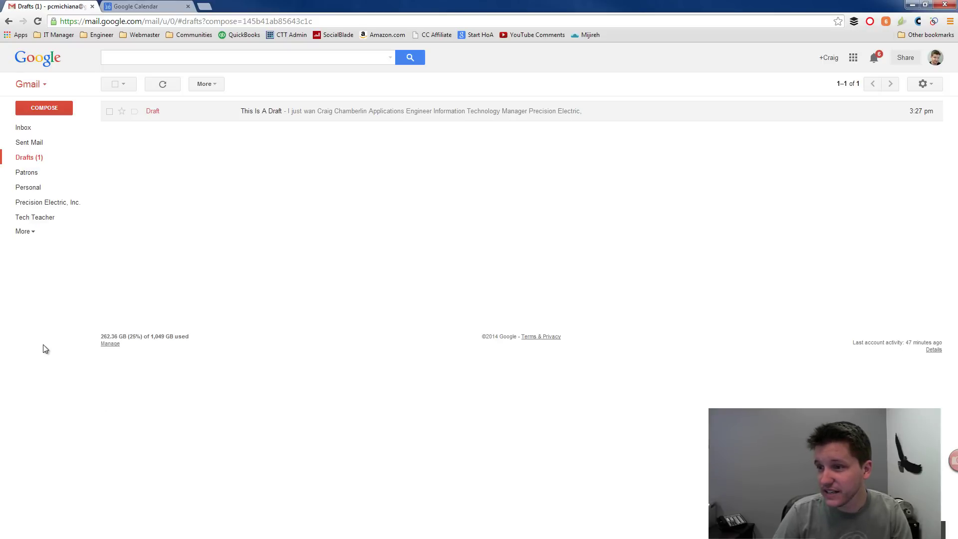
click(26, 233)
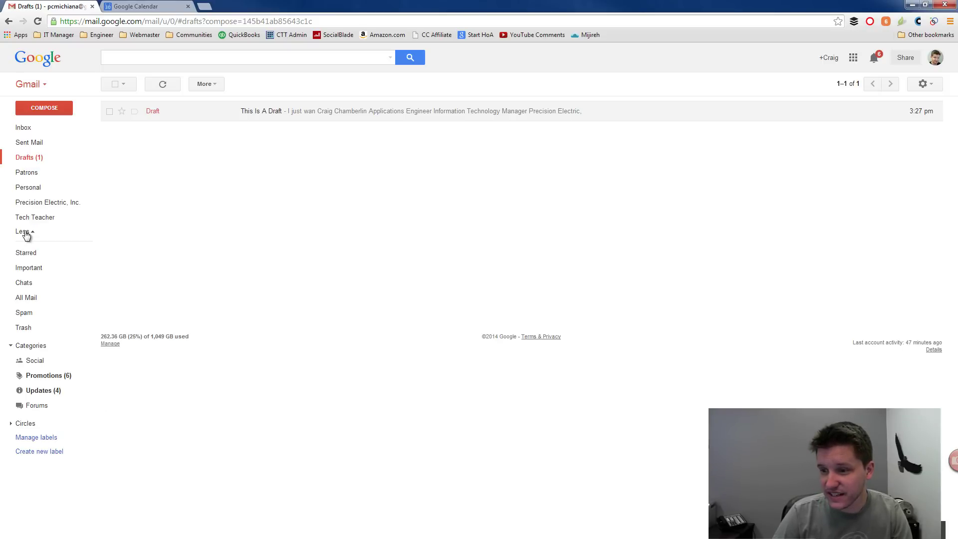
click(11, 425)
scroll(35, 407, down, 2)
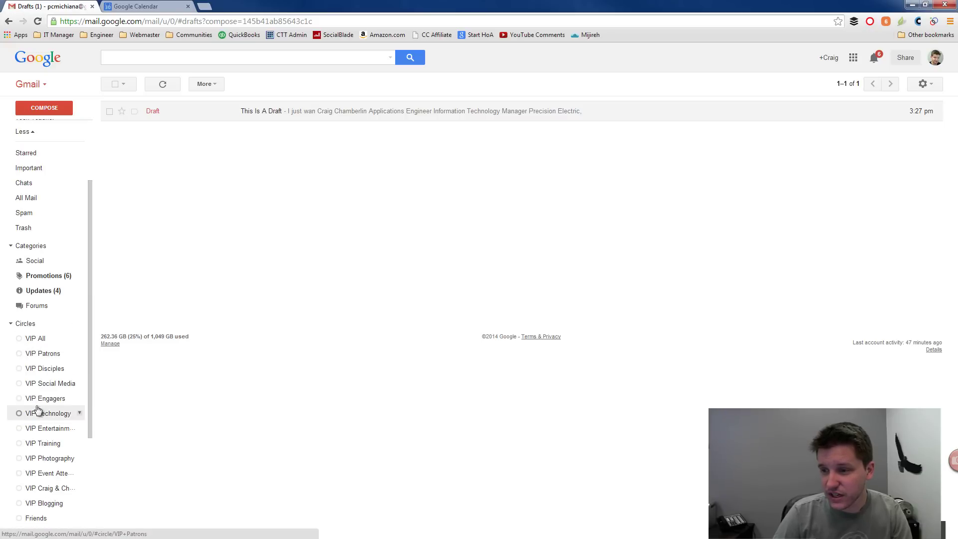
click(39, 343)
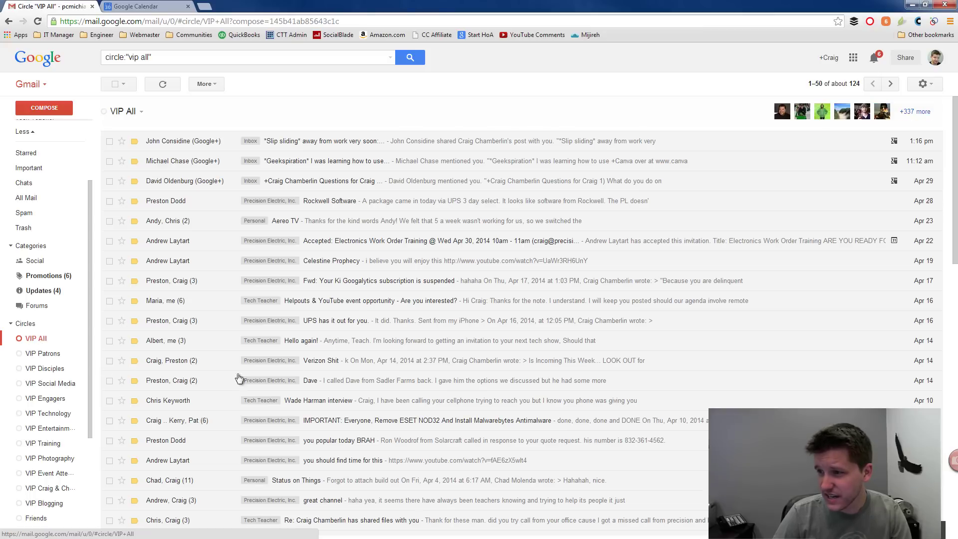
Step: Read the Google+ questions conversation, then return to the Inbox
click(322, 190)
scroll(299, 279, down, 2)
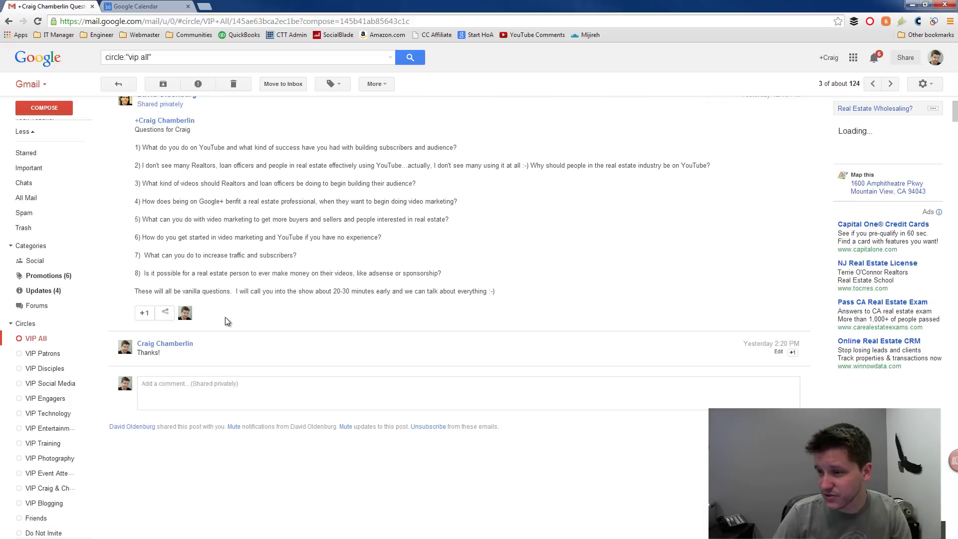
scroll(227, 279, up, 2)
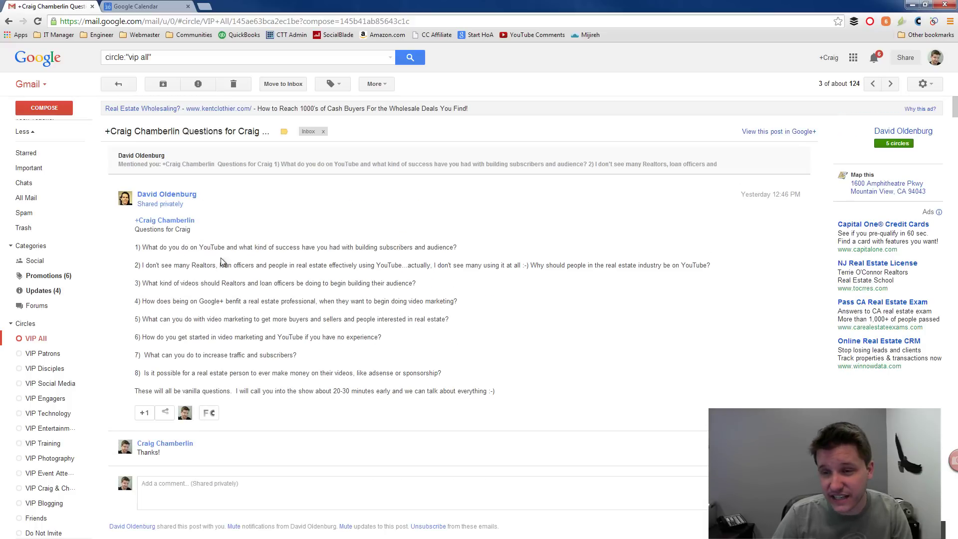
scroll(38, 150, up, 2)
click(40, 130)
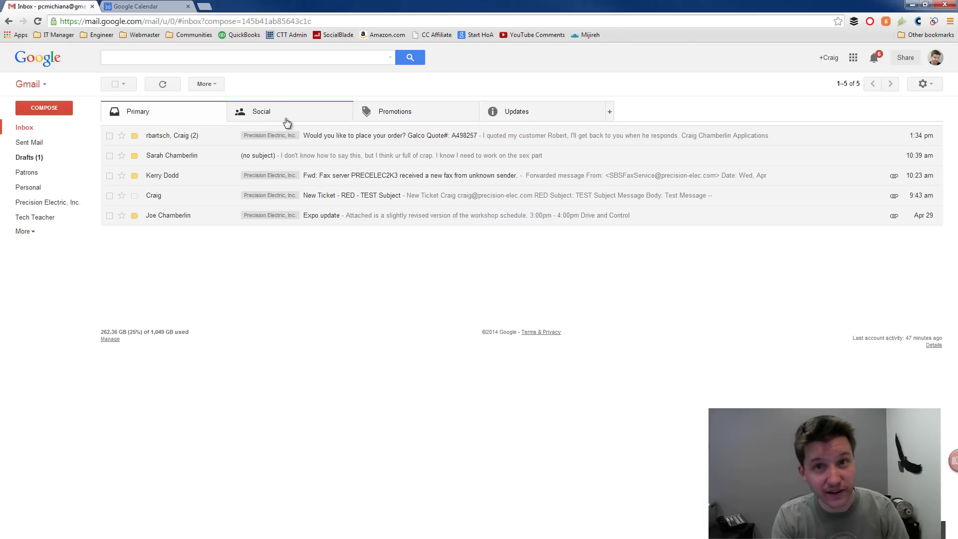
Step: Open the newest Google+ share notification under Social and begin a comment on the post
click(287, 119)
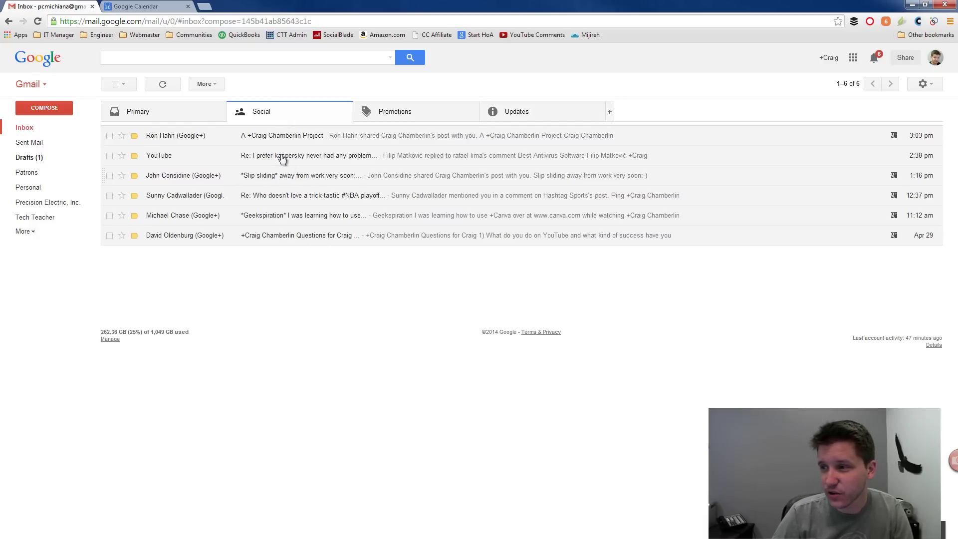
click(273, 138)
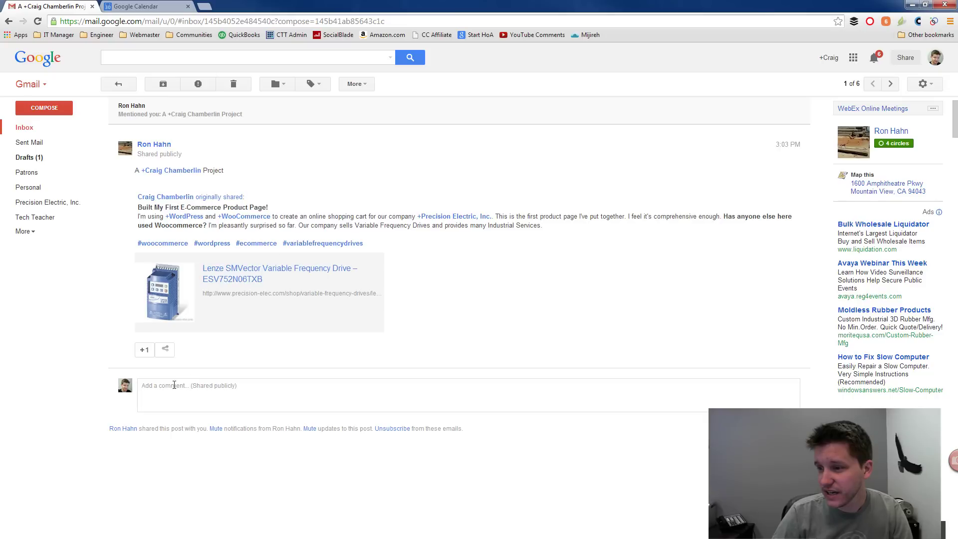
click(173, 386)
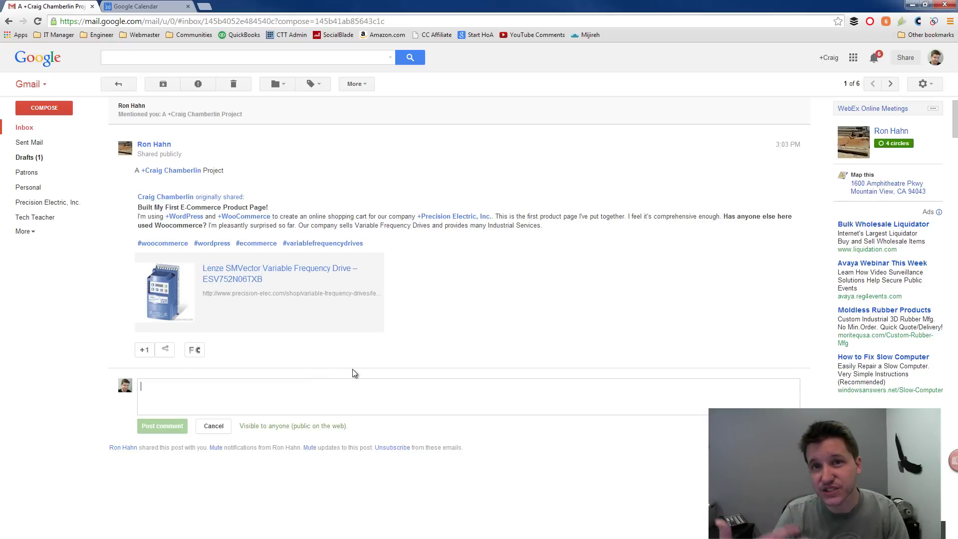